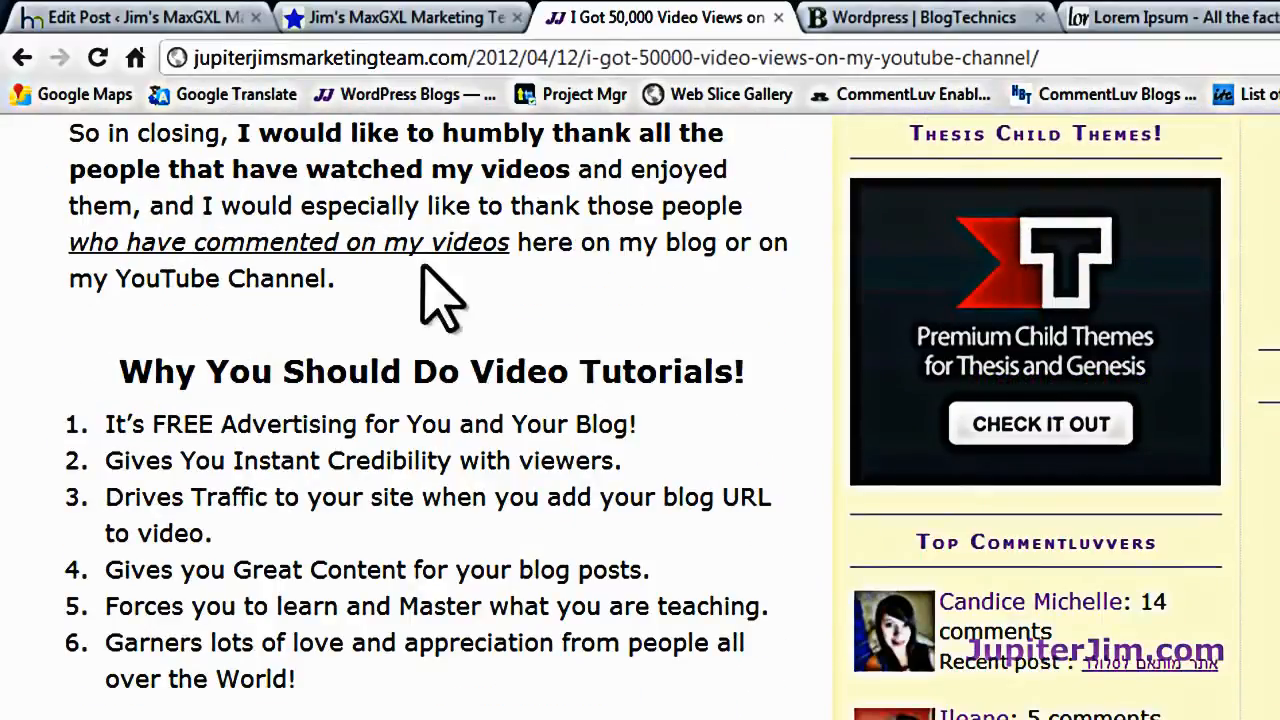
- Review the section headings in the published post about 50,000 YouTube video views, from "Why You Should Do Video Tutorials!" back up to its beginning
triple_click(447, 372)
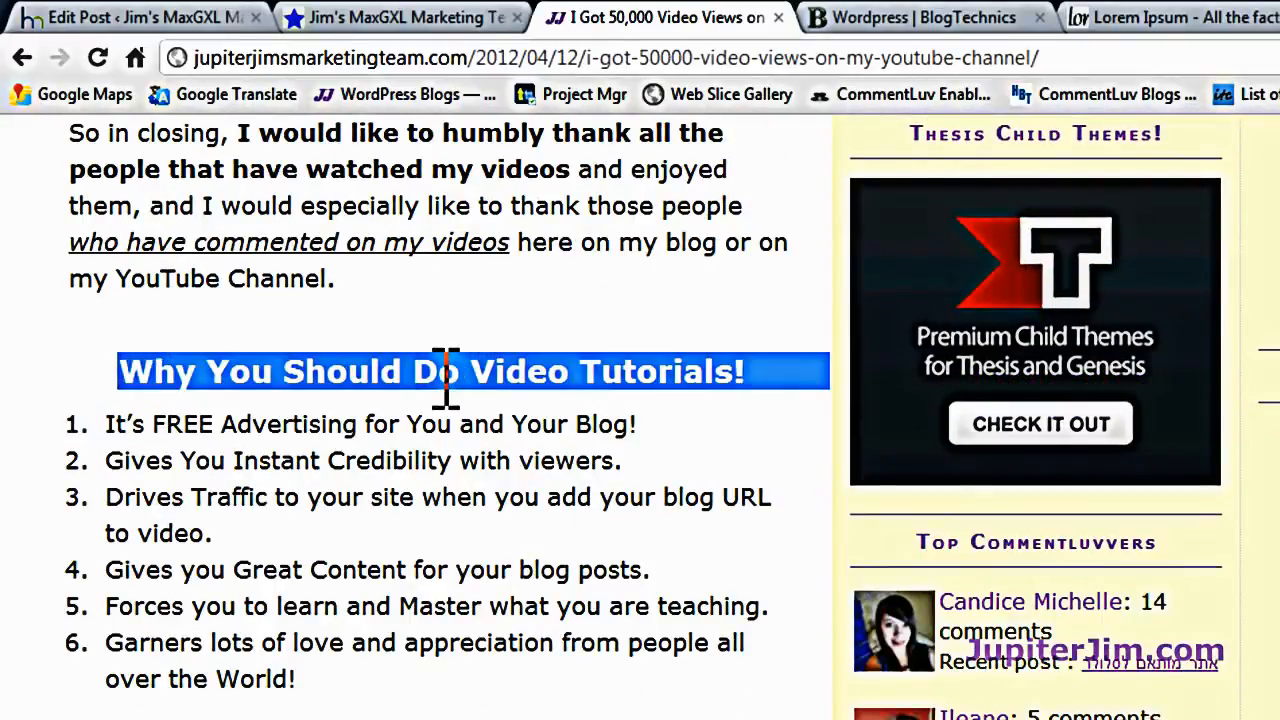
click(540, 500)
scroll(540, 500, down, 5)
scroll(540, 500, up, 7)
scroll(537, 485, up, 15)
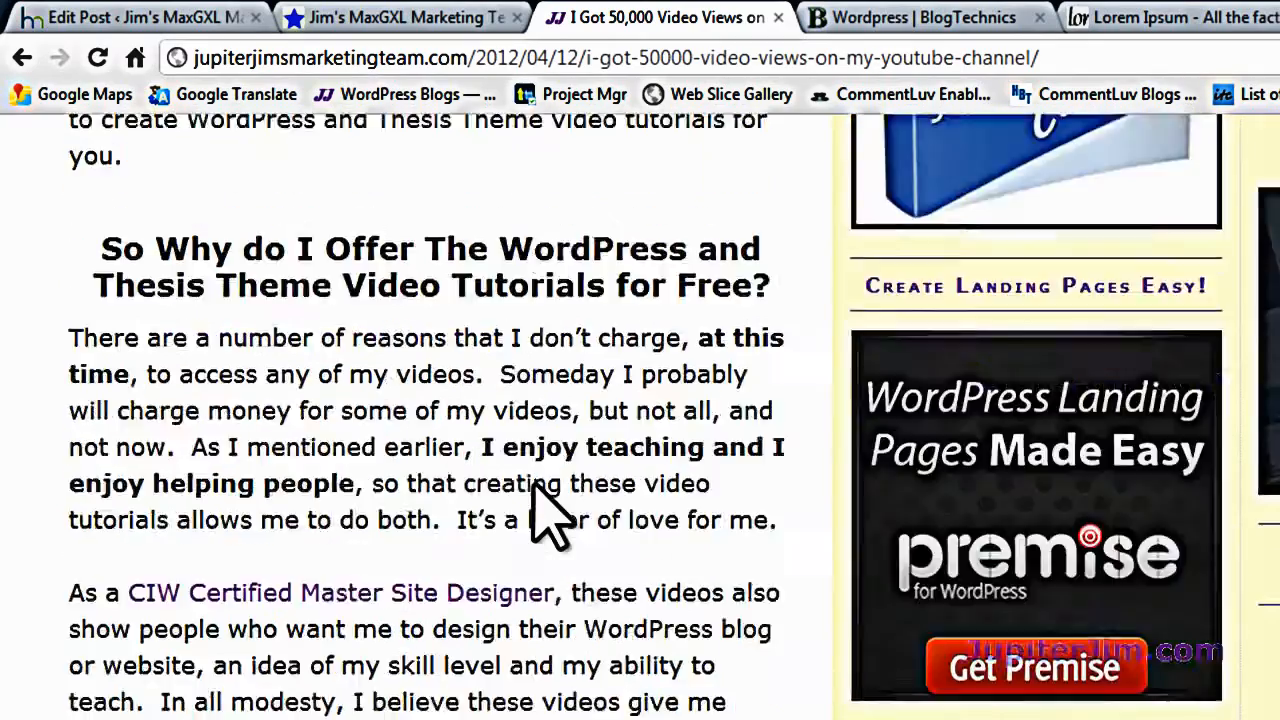
scroll(540, 505, up, 10)
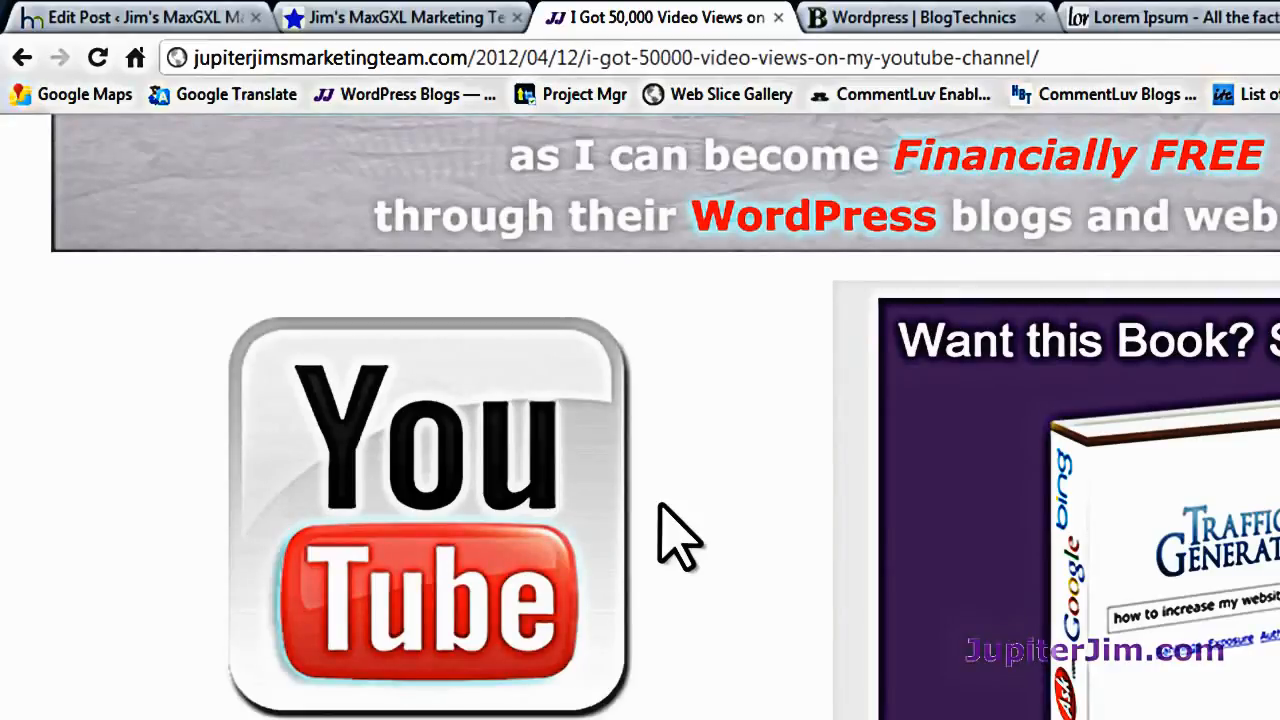
- Switch to the jimsmaxgxlteam.com blog and read through the body of the post "Having Fun and Recreation in Florida Test 0"
click(388, 20)
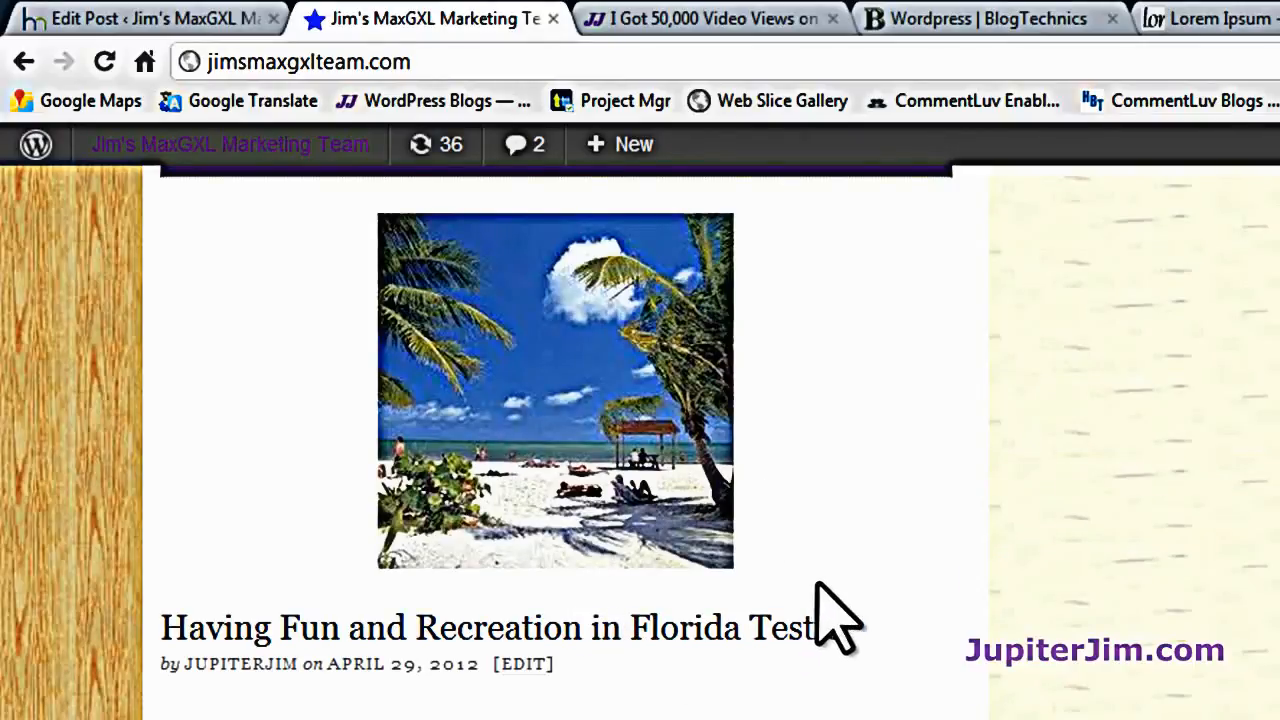
scroll(829, 600, down, 3)
scroll(829, 593, down, 7)
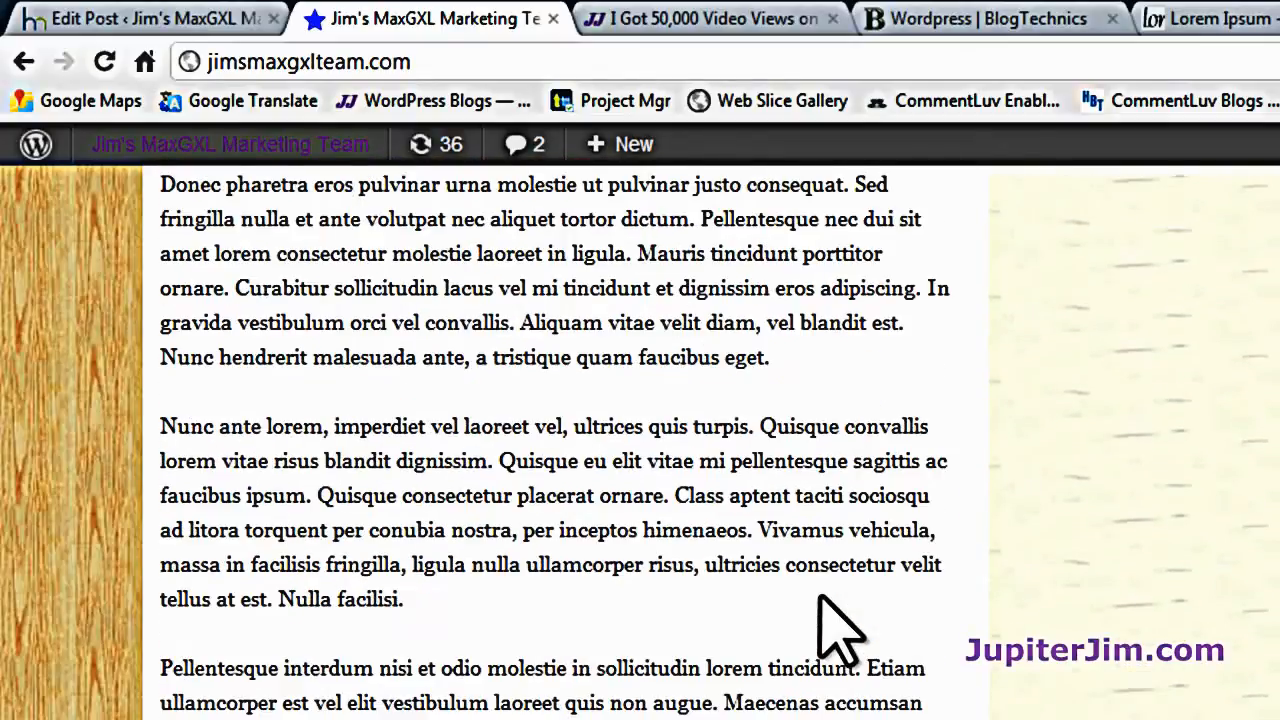
scroll(580, 580, down, 7)
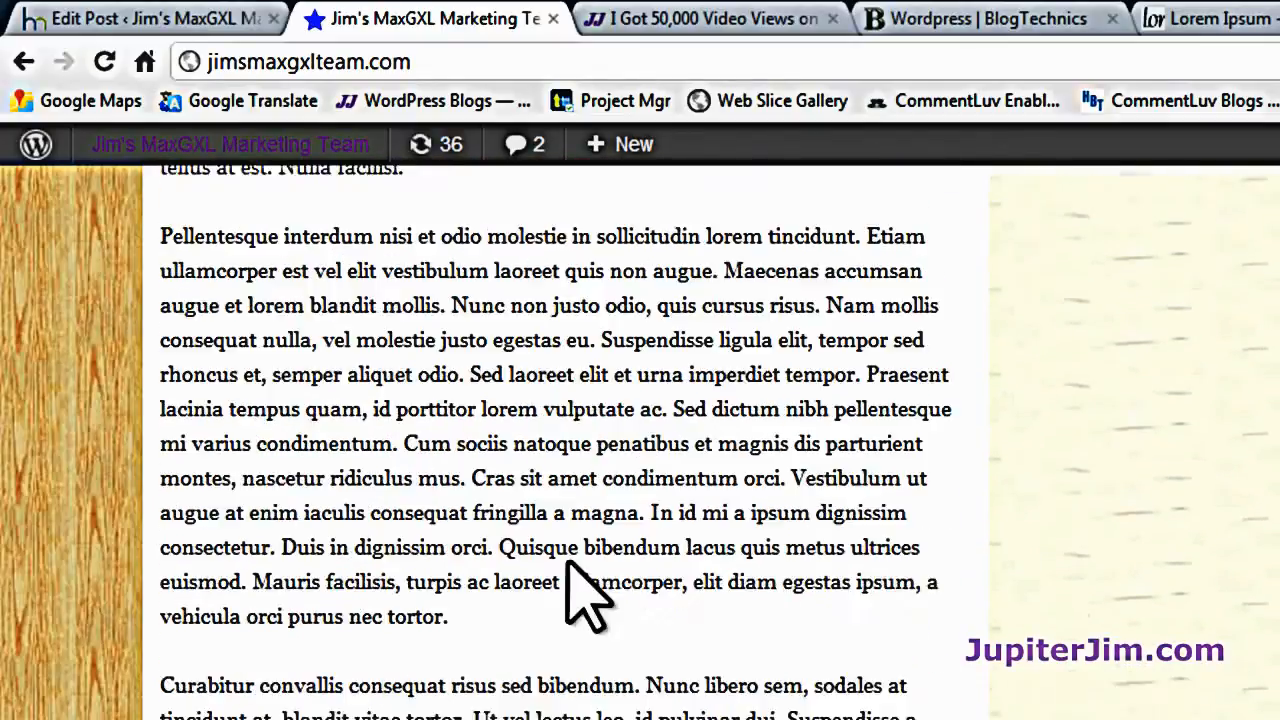
scroll(572, 560, up, 7)
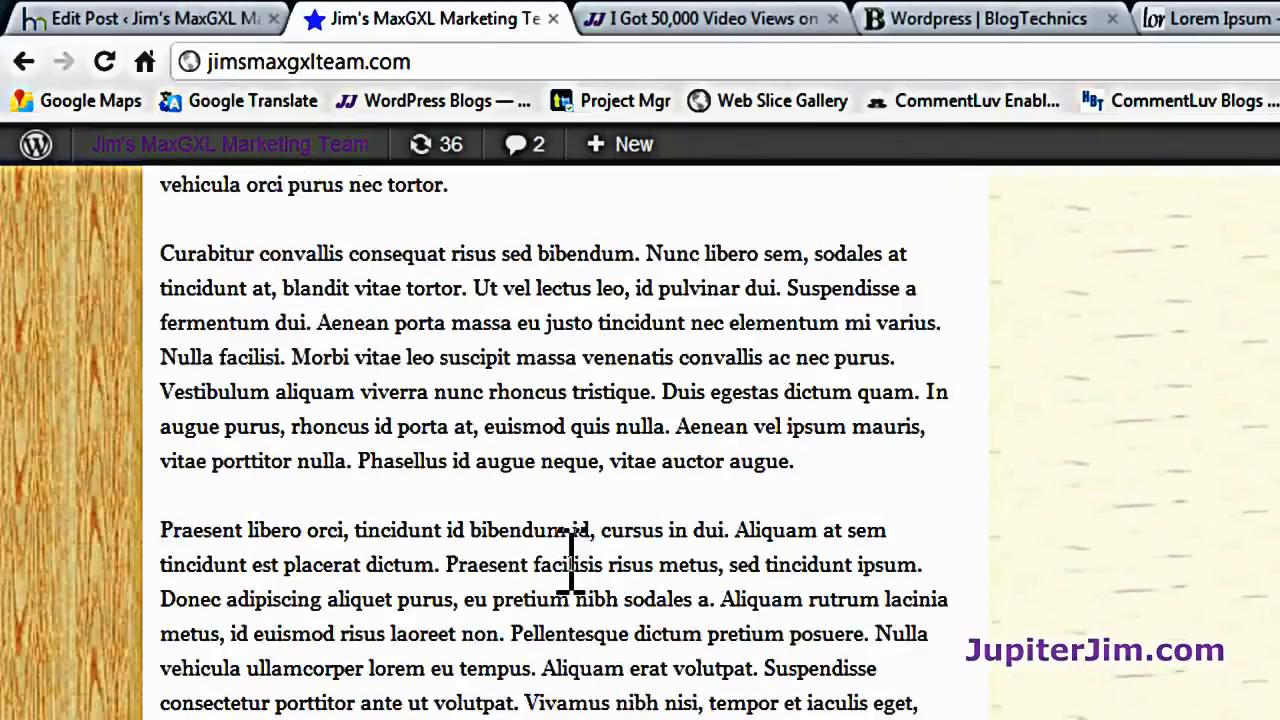
scroll(572, 560, up, 10)
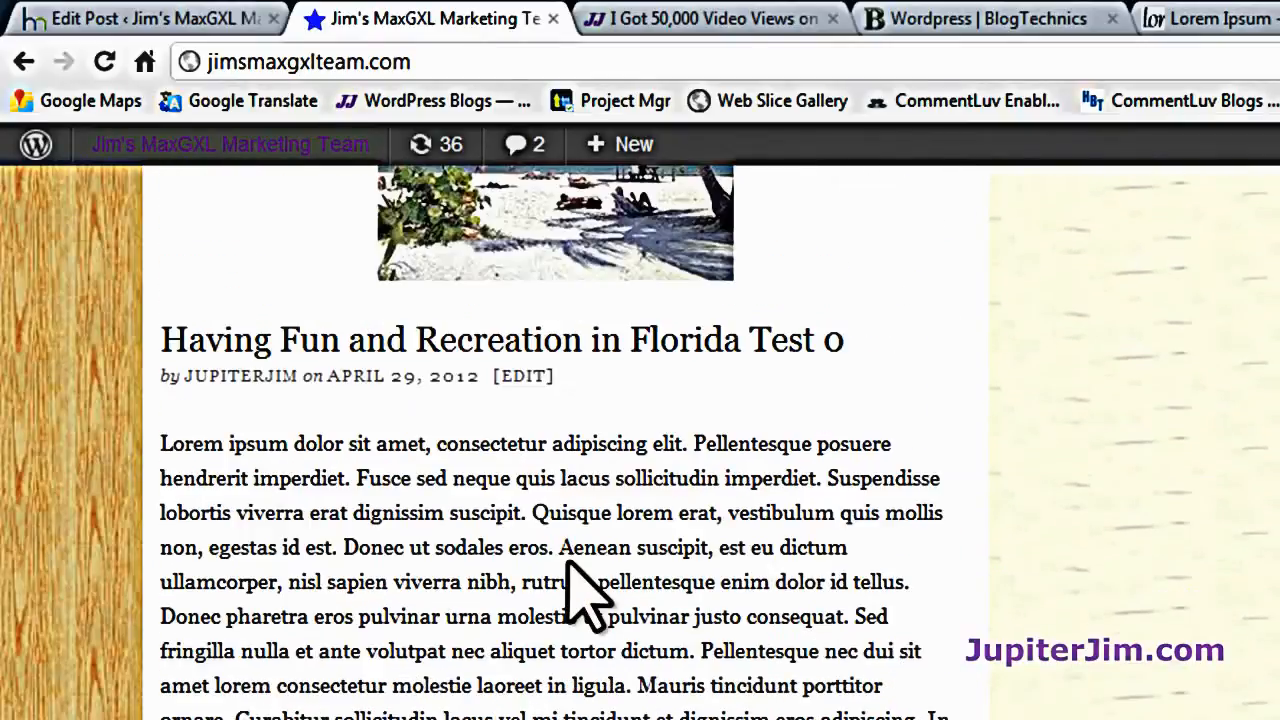
- Examine the subheading lines in the post "Fun and Recreation in Florida Test 1", from "All About Juno Beach" up to the post title
scroll(570, 560, up, 8)
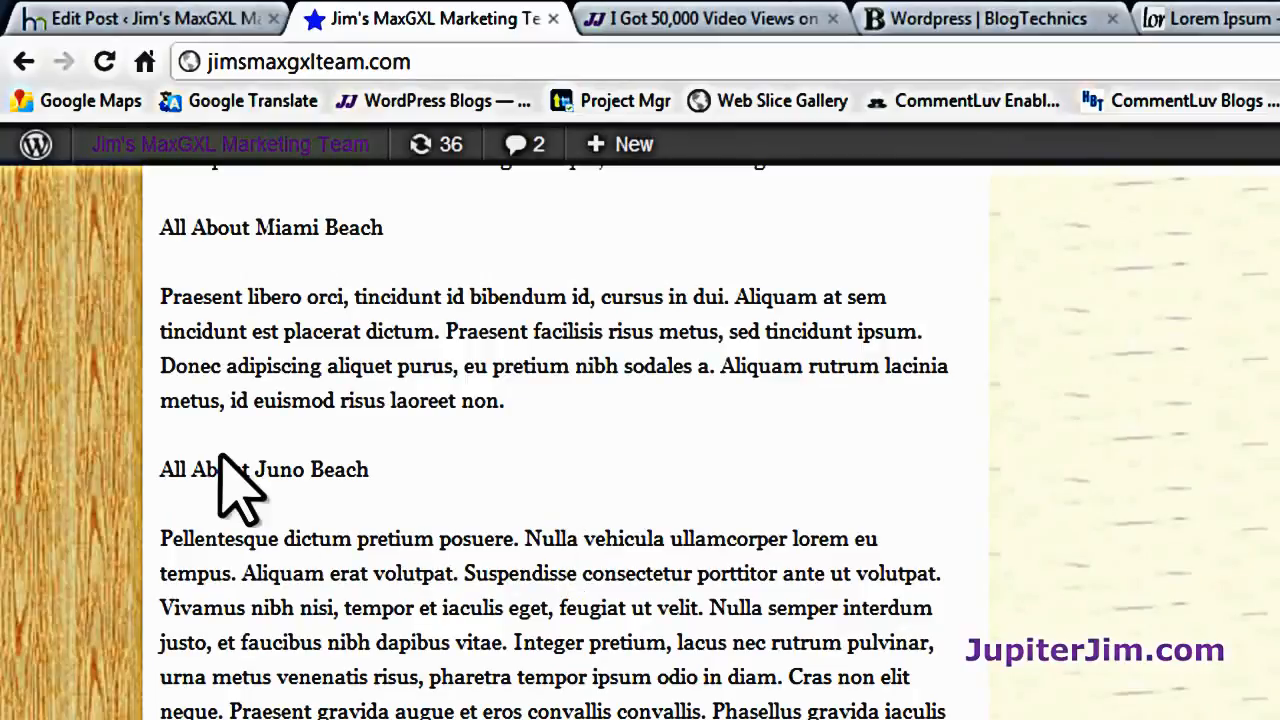
double_click(222, 470)
scroll(606, 514, up, 3)
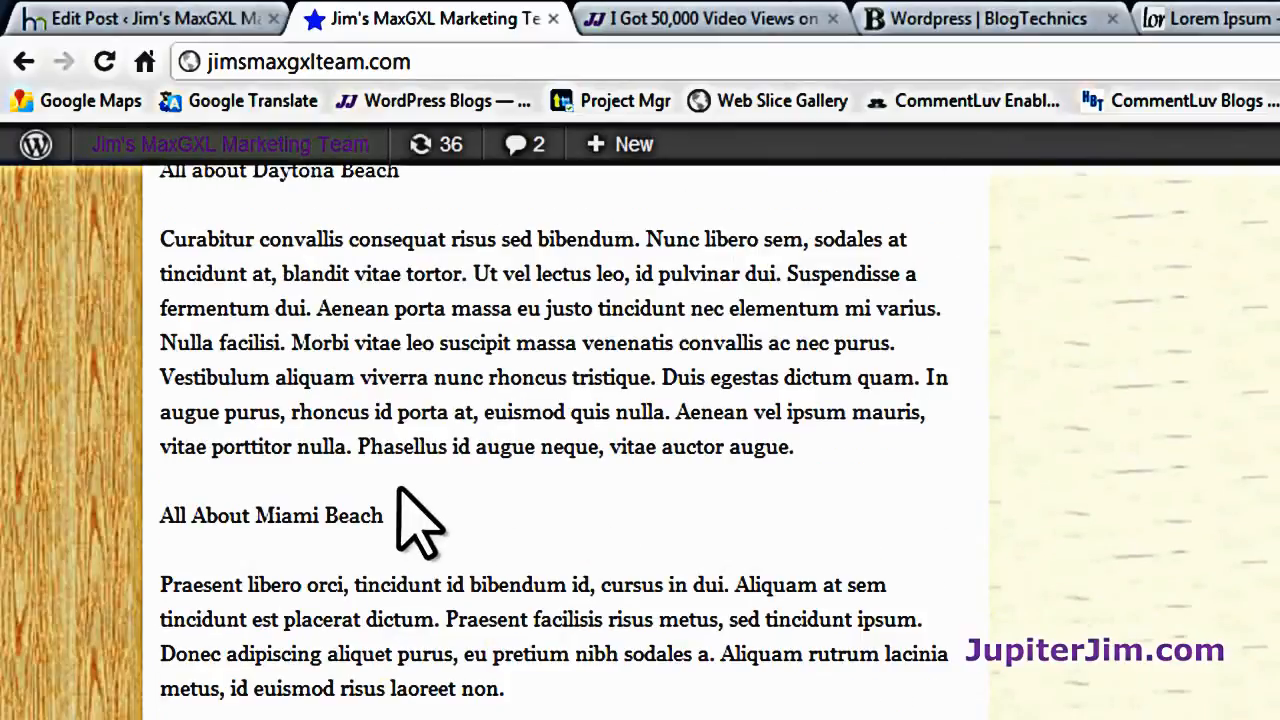
double_click(345, 515)
scroll(615, 515, up, 3)
scroll(615, 515, up, 6)
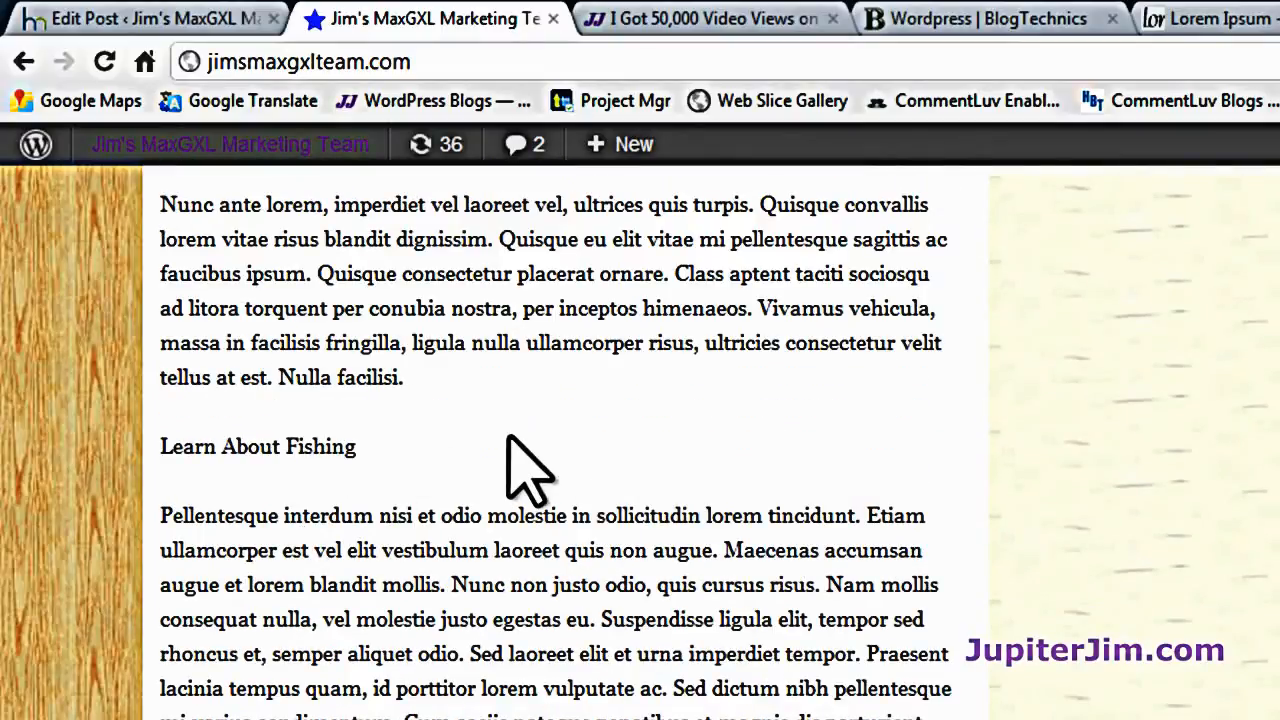
scroll(520, 466, up, 7)
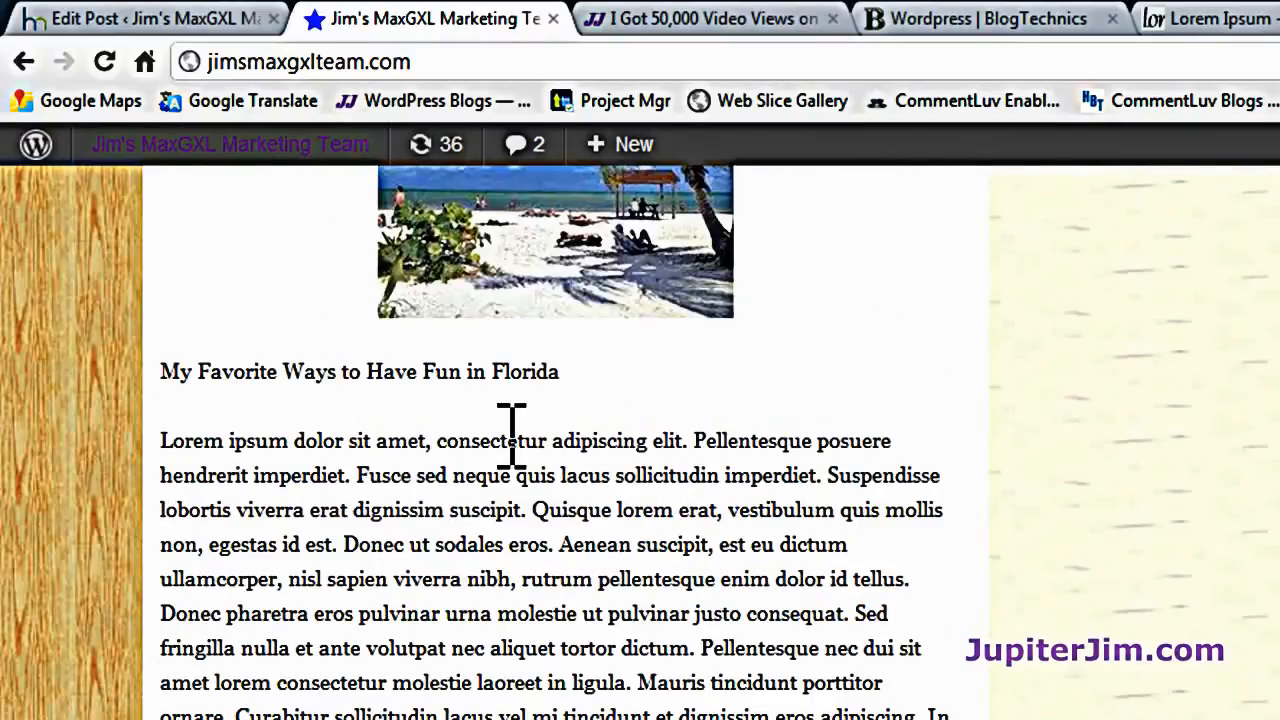
scroll(655, 537, up, 5)
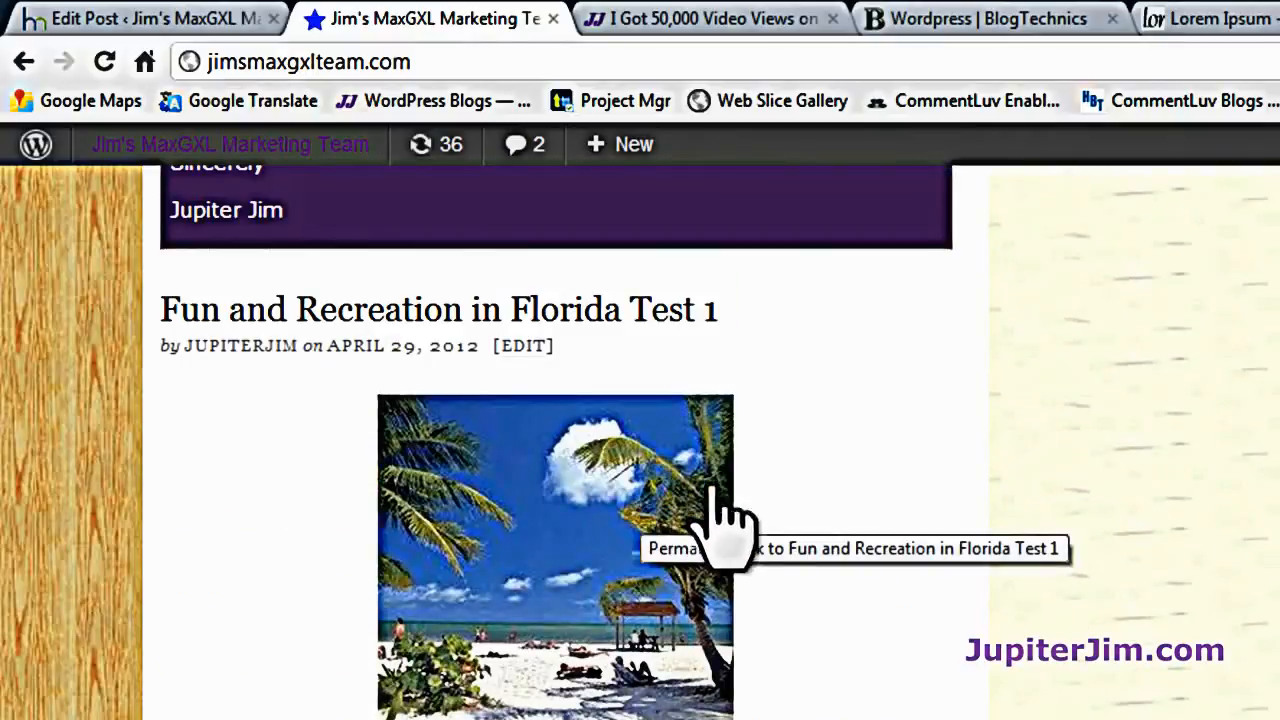
scroll(805, 520, up, 3)
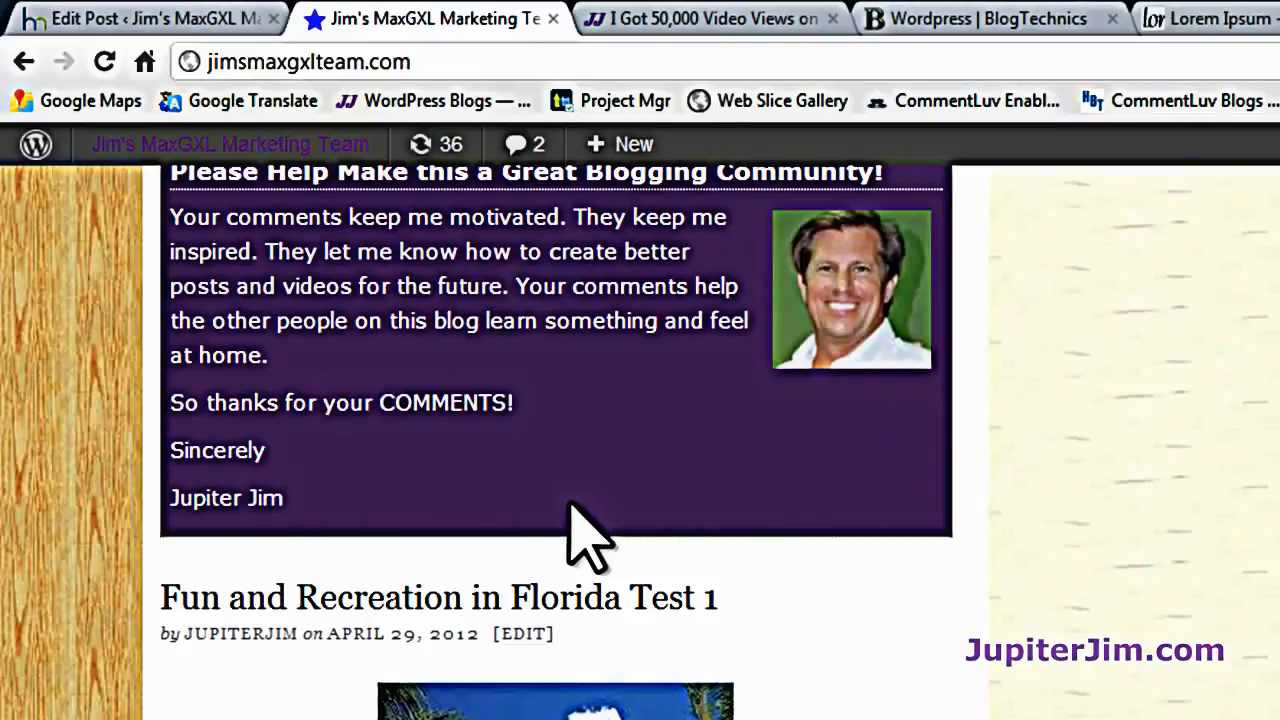
- Examine the main section headings in the post "Fun and Recreation in Florida Test 2", including "Learn About Waterskiing" and "Learn About Fishing"
scroll(588, 537, up, 1)
scroll(588, 540, up, 20)
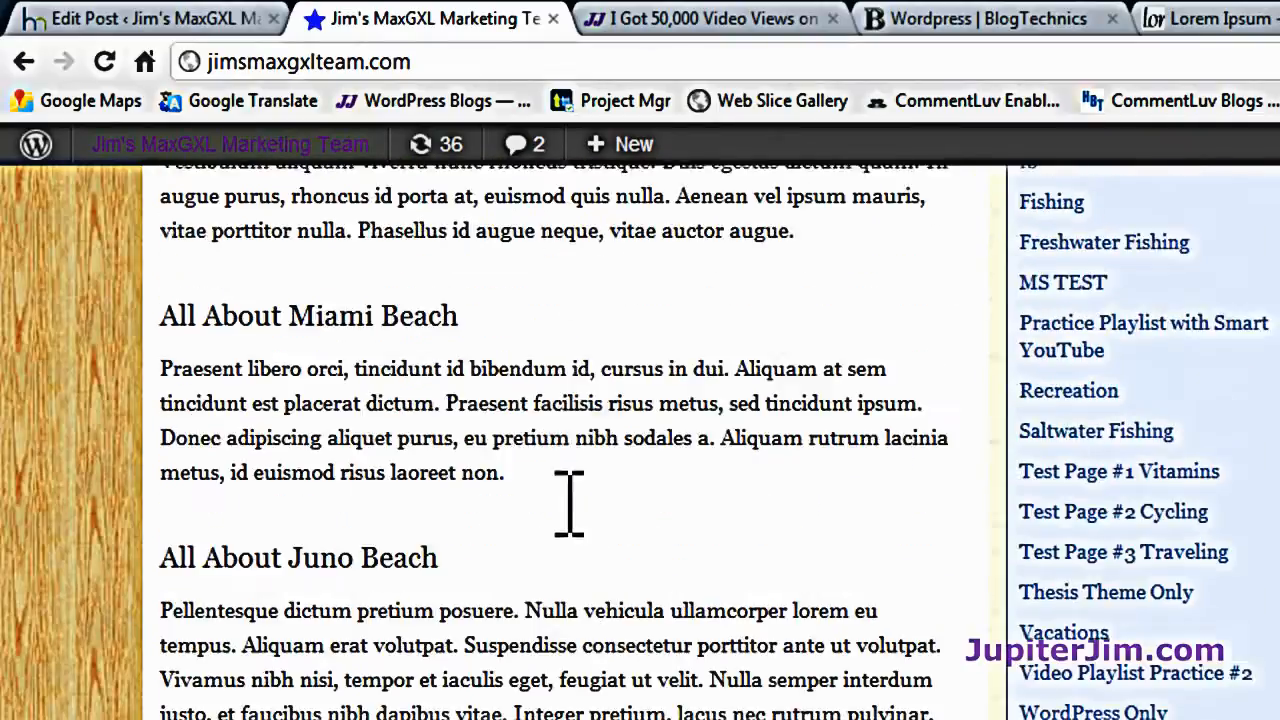
scroll(567, 506, up, 5)
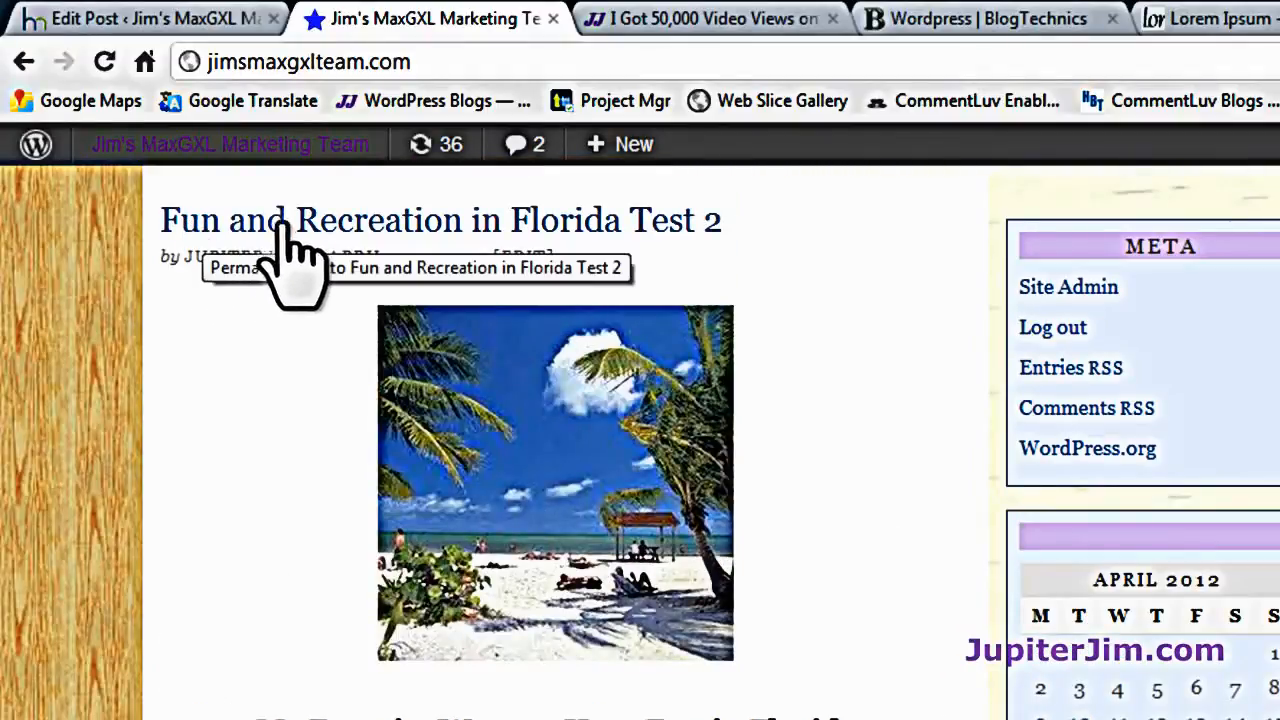
scroll(825, 290, down, 3)
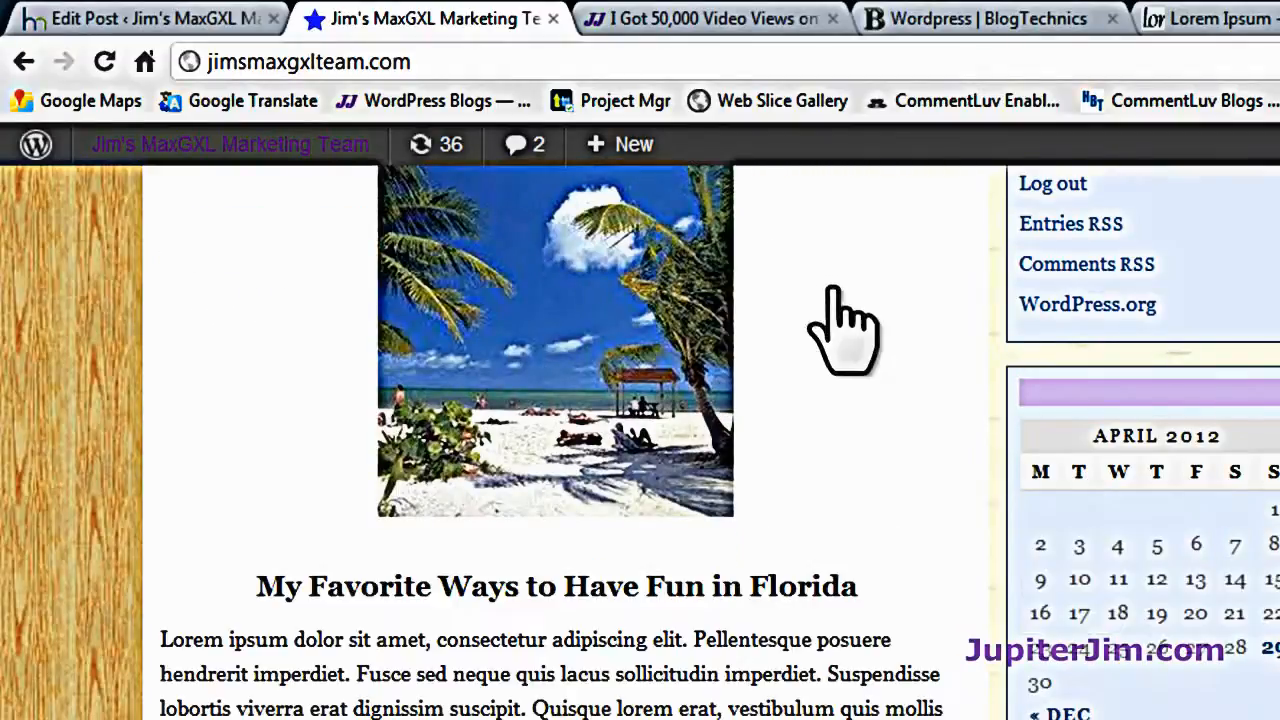
scroll(585, 545, down, 2)
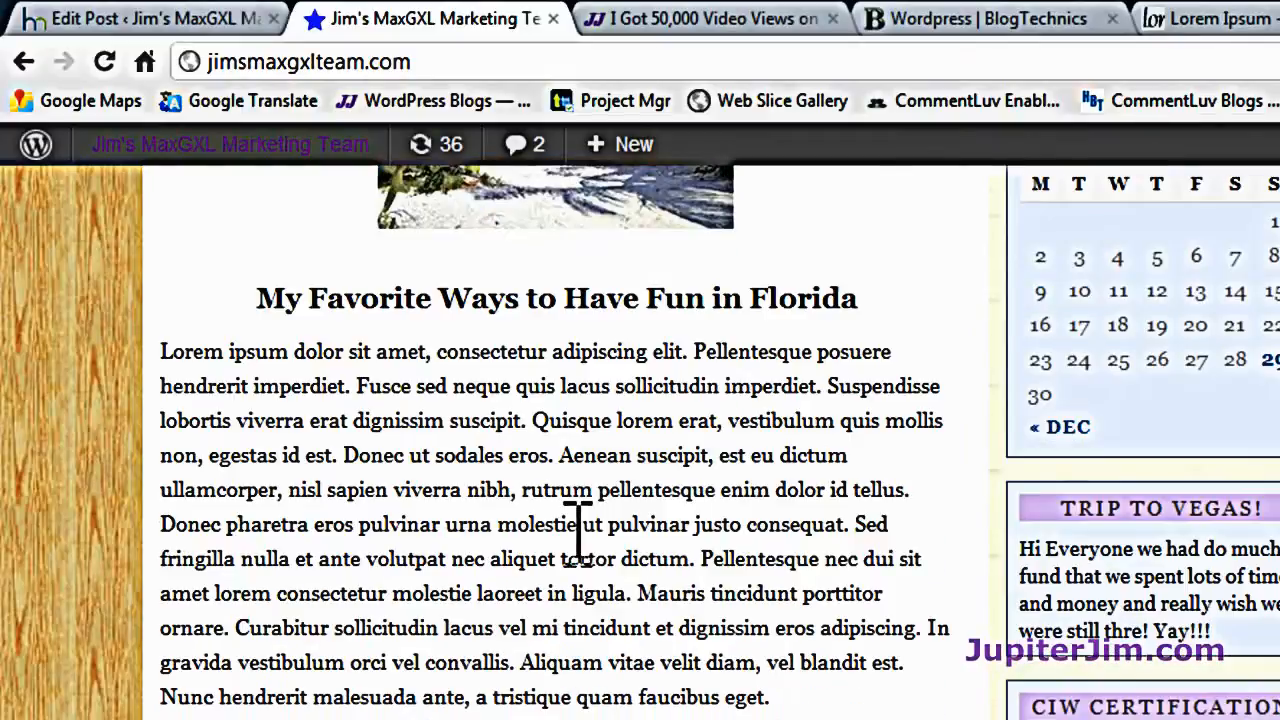
scroll(971, 520, down, 4)
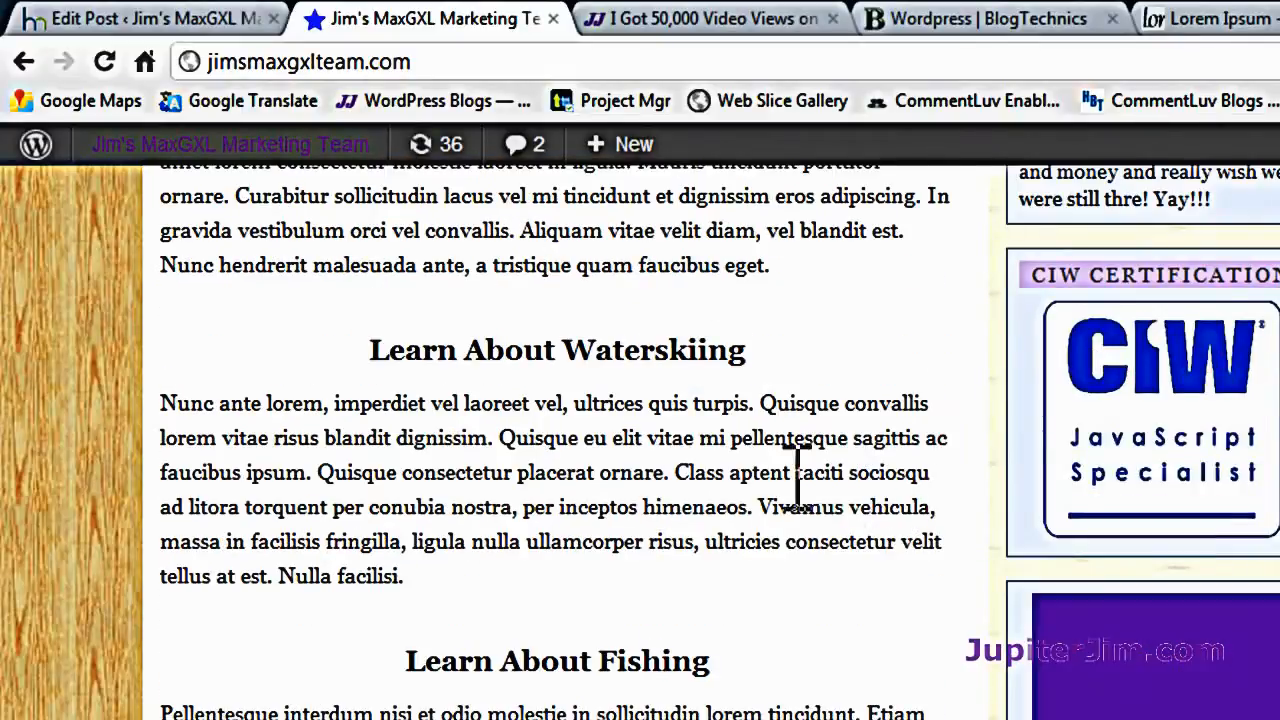
double_click(589, 347)
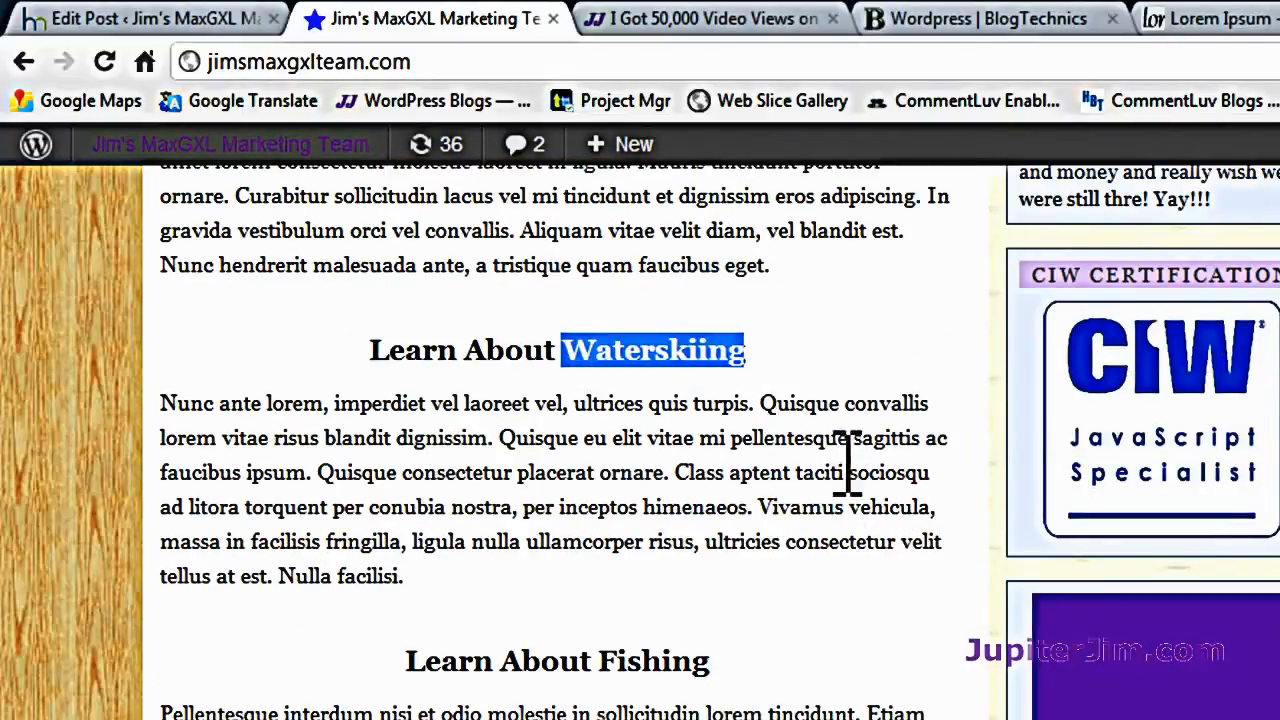
triple_click(554, 663)
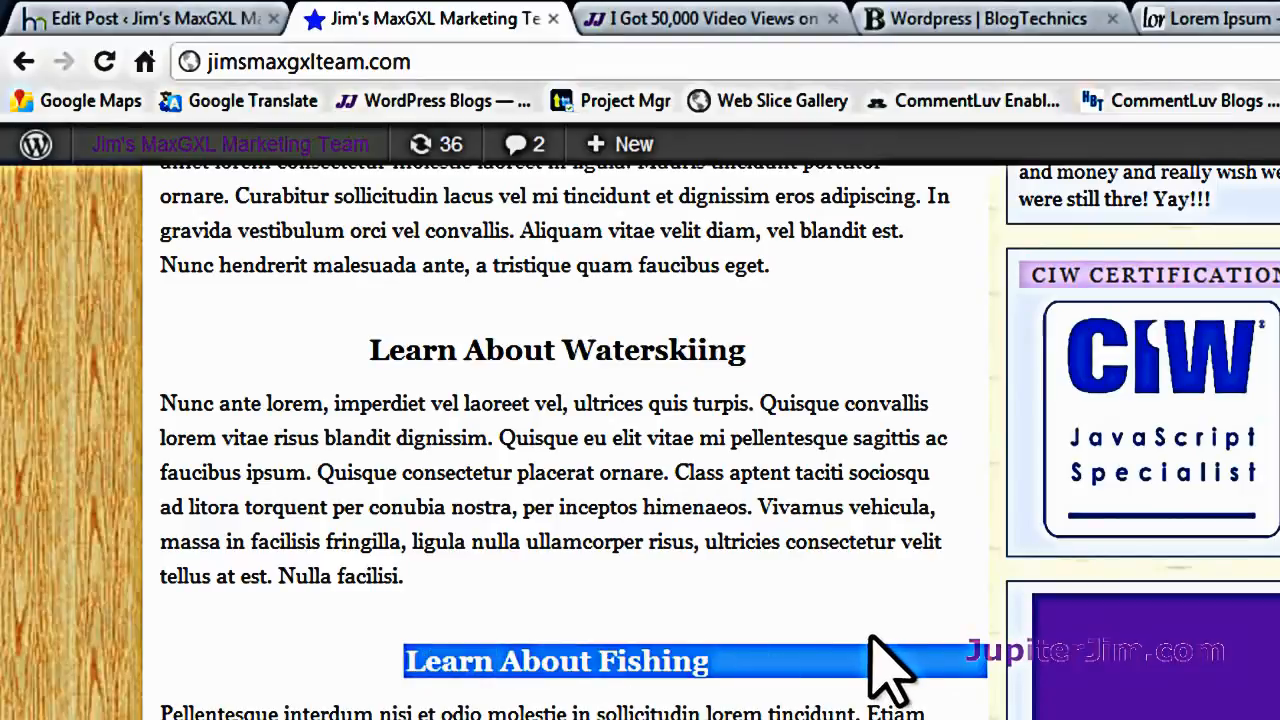
- Compare the "Going to The Best Beaches in Florida" heading with the Daytona, Miami and Juno Beach subheadings beneath it
scroll(886, 668, down, 5)
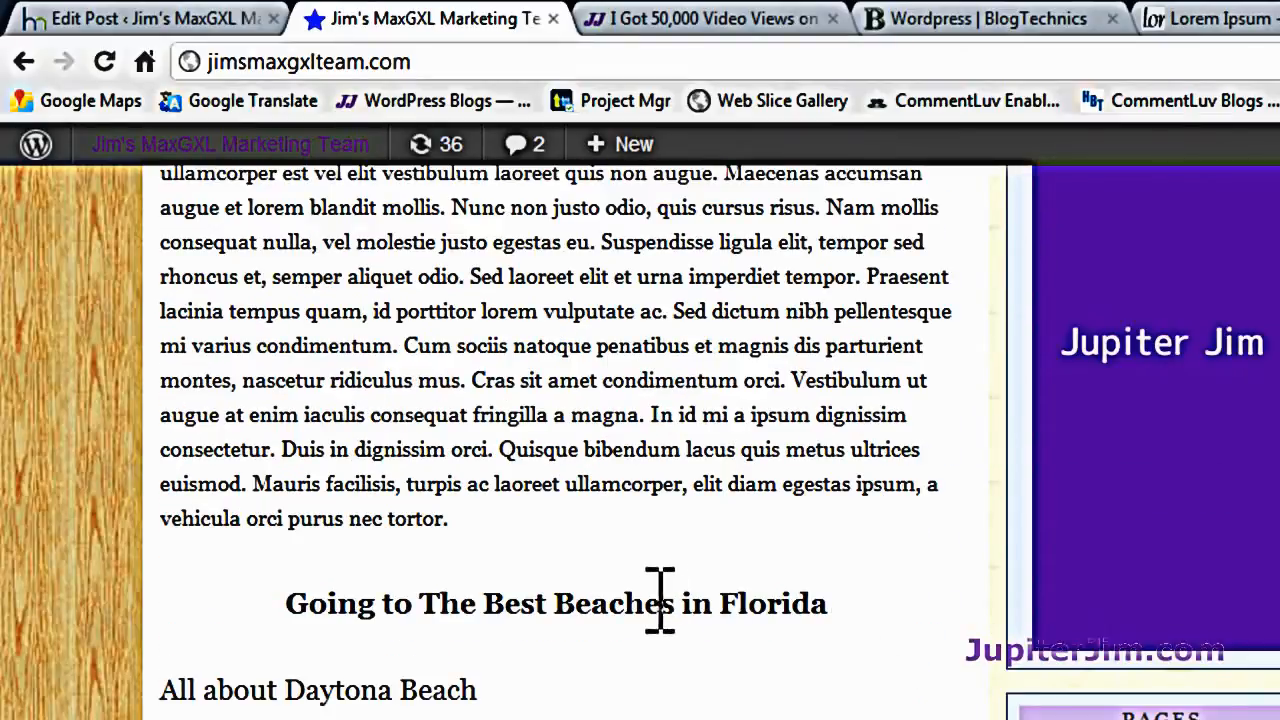
scroll(899, 670, down, 3)
scroll(915, 685, down, 3)
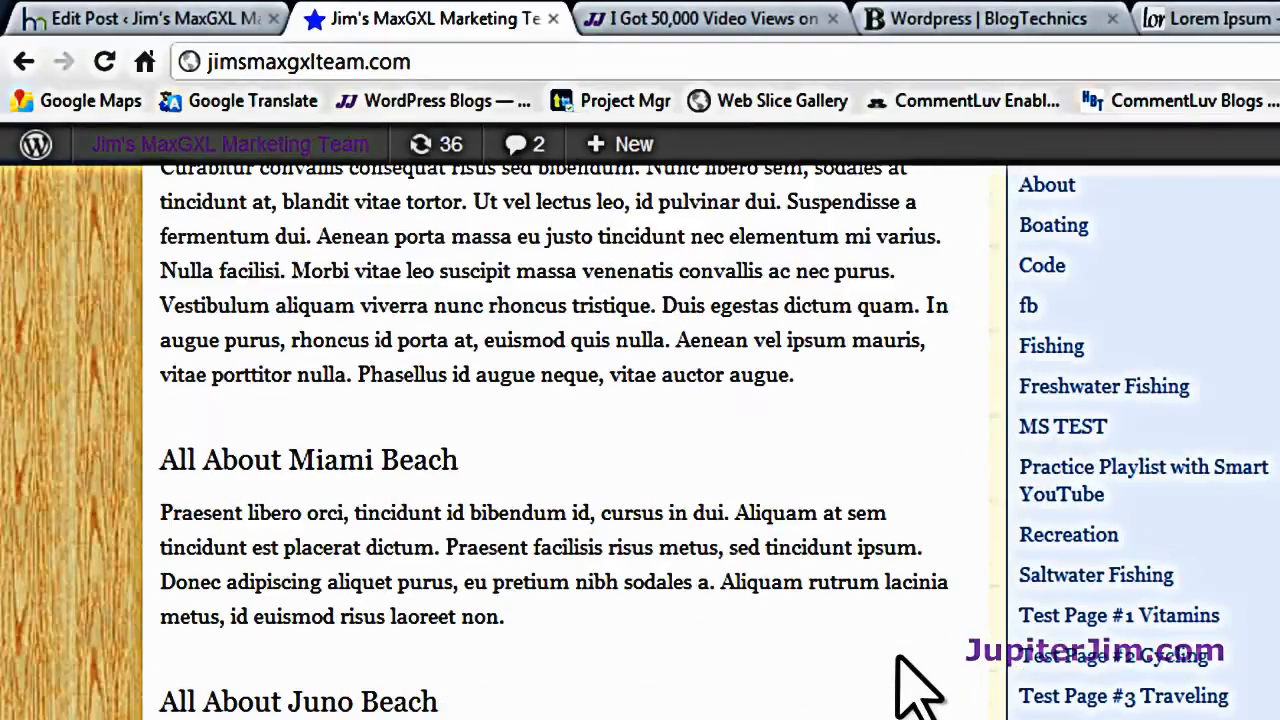
scroll(912, 685, up, 1)
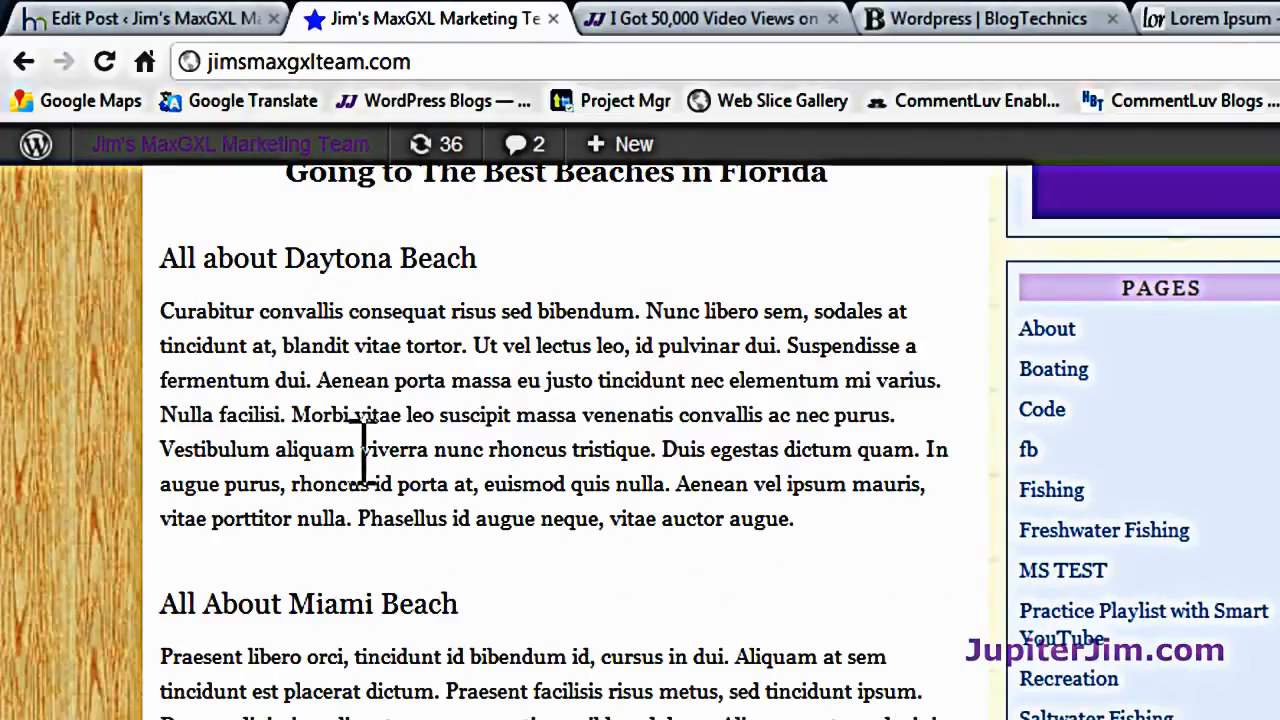
drag(162, 257, 598, 248)
click(598, 248)
double_click(297, 604)
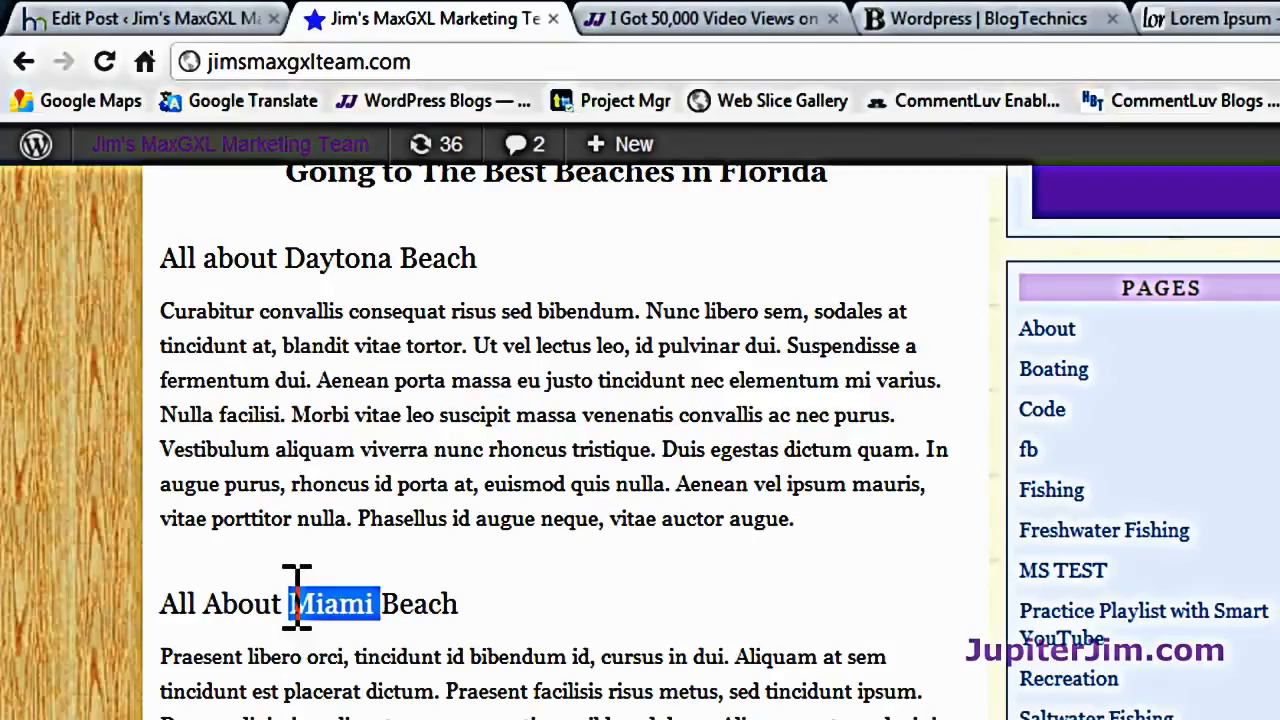
click(297, 604)
click(420, 706)
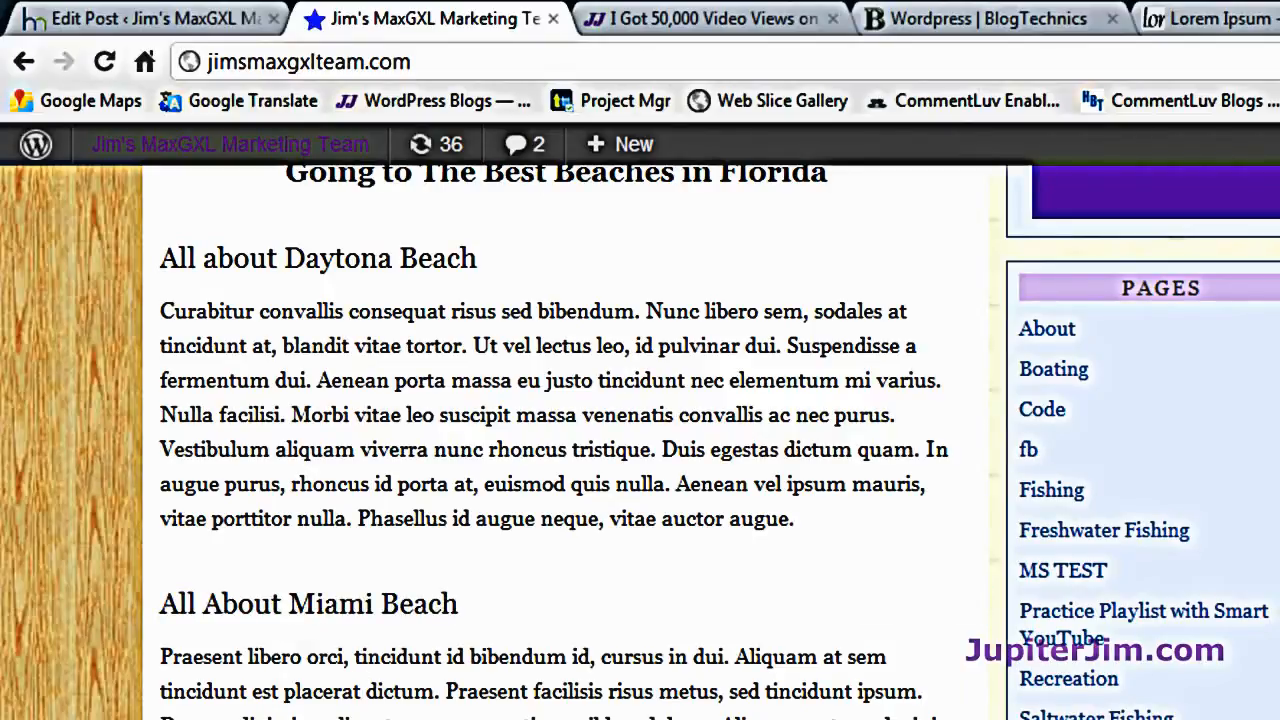
scroll(605, 375, up, 3)
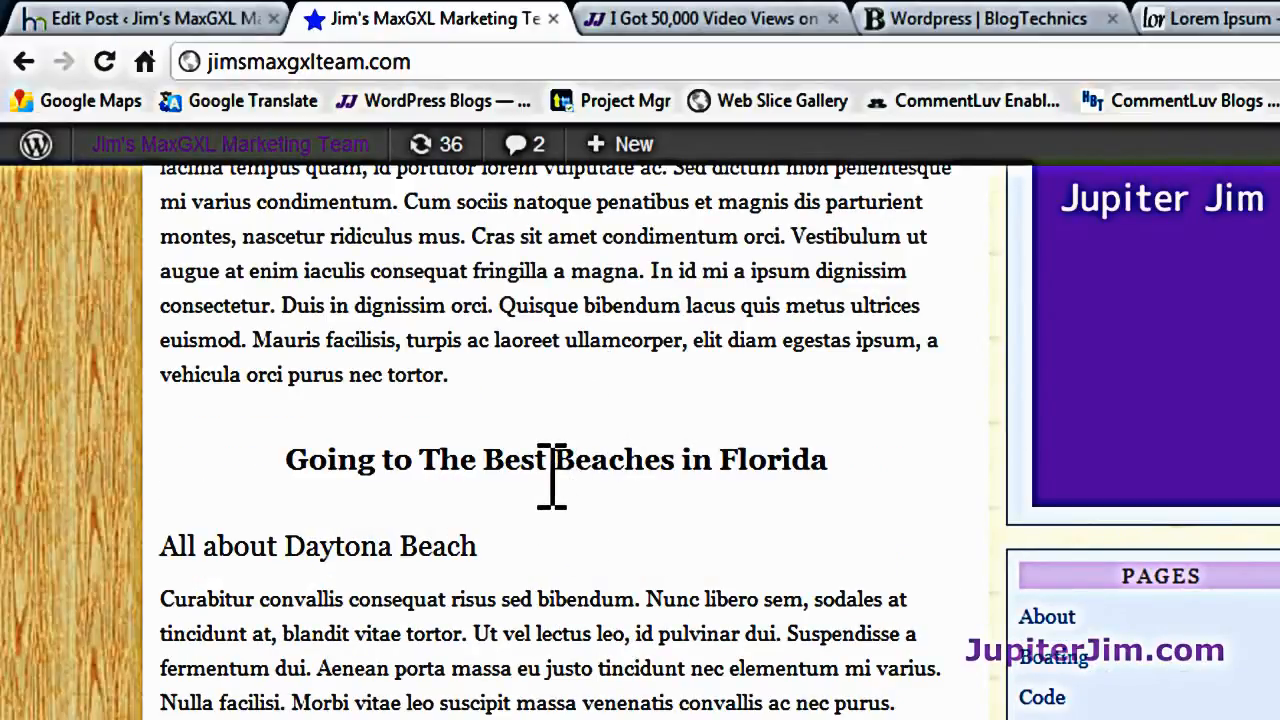
- Switch to the WordPress post editor holding "Fun and Recreation in Florida Test 1" and check the post title
click(140, 20)
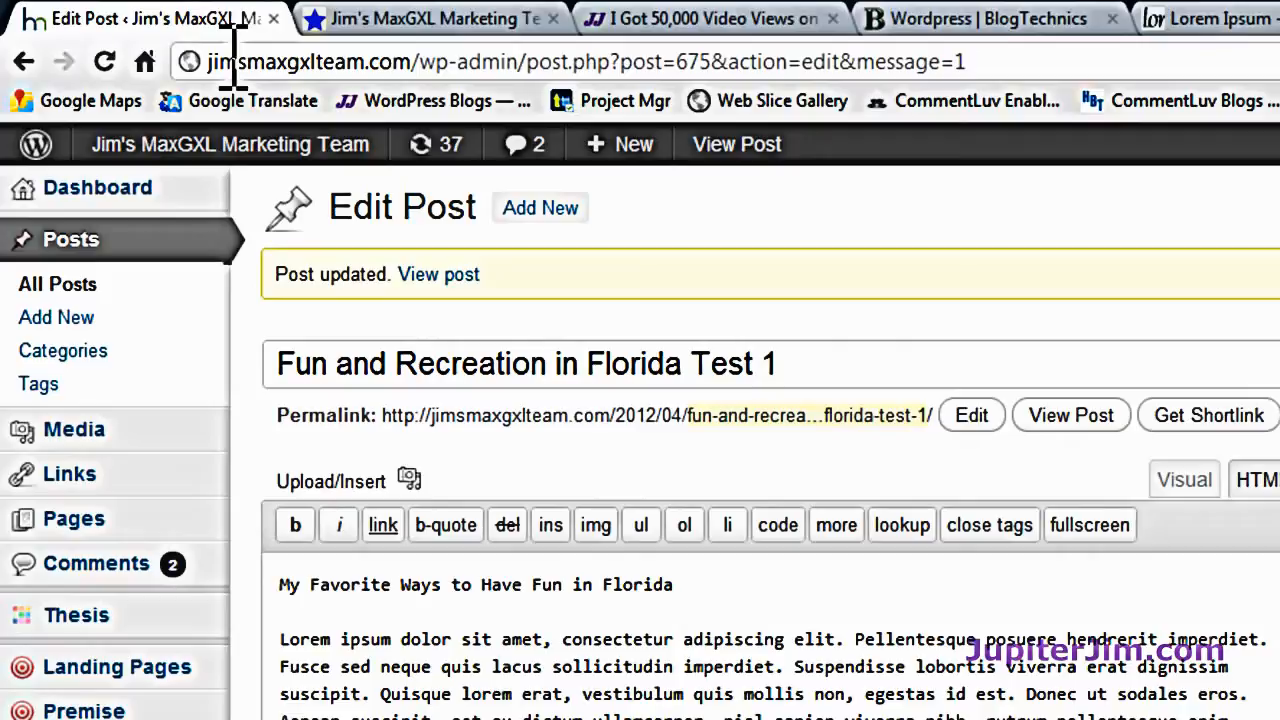
mouse_move(282, 142)
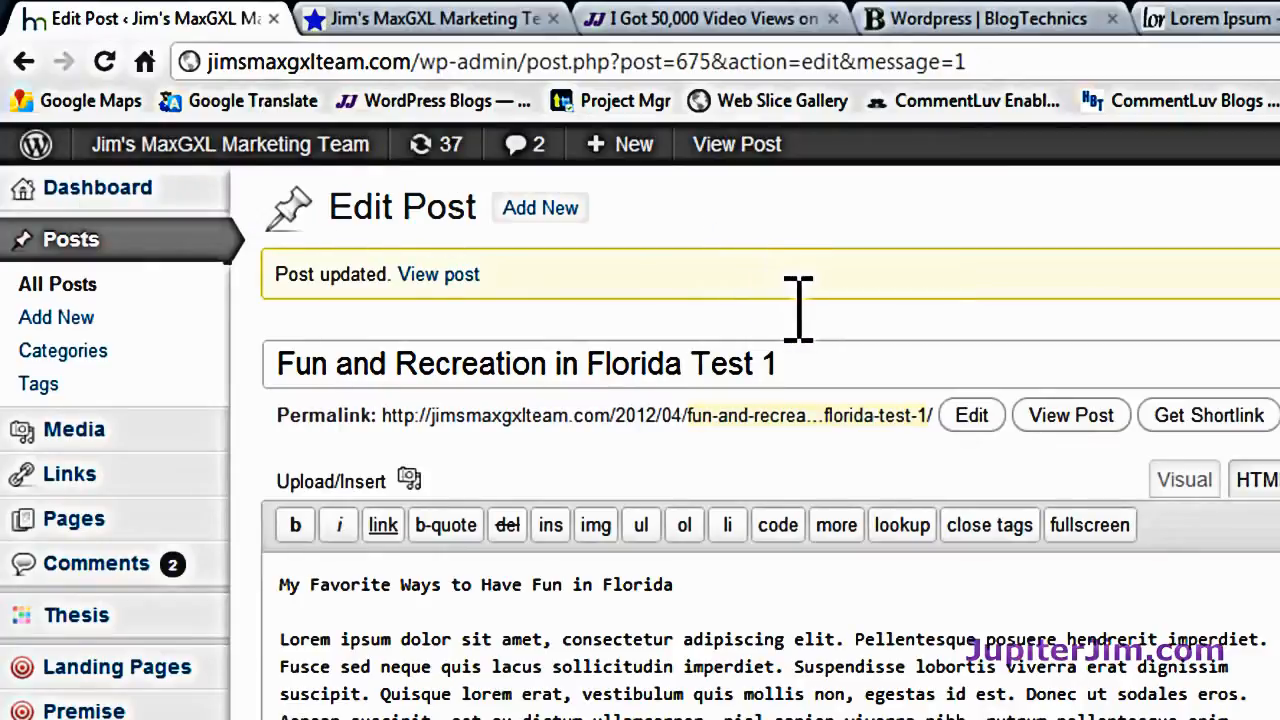
drag(803, 363, 249, 363)
click(928, 372)
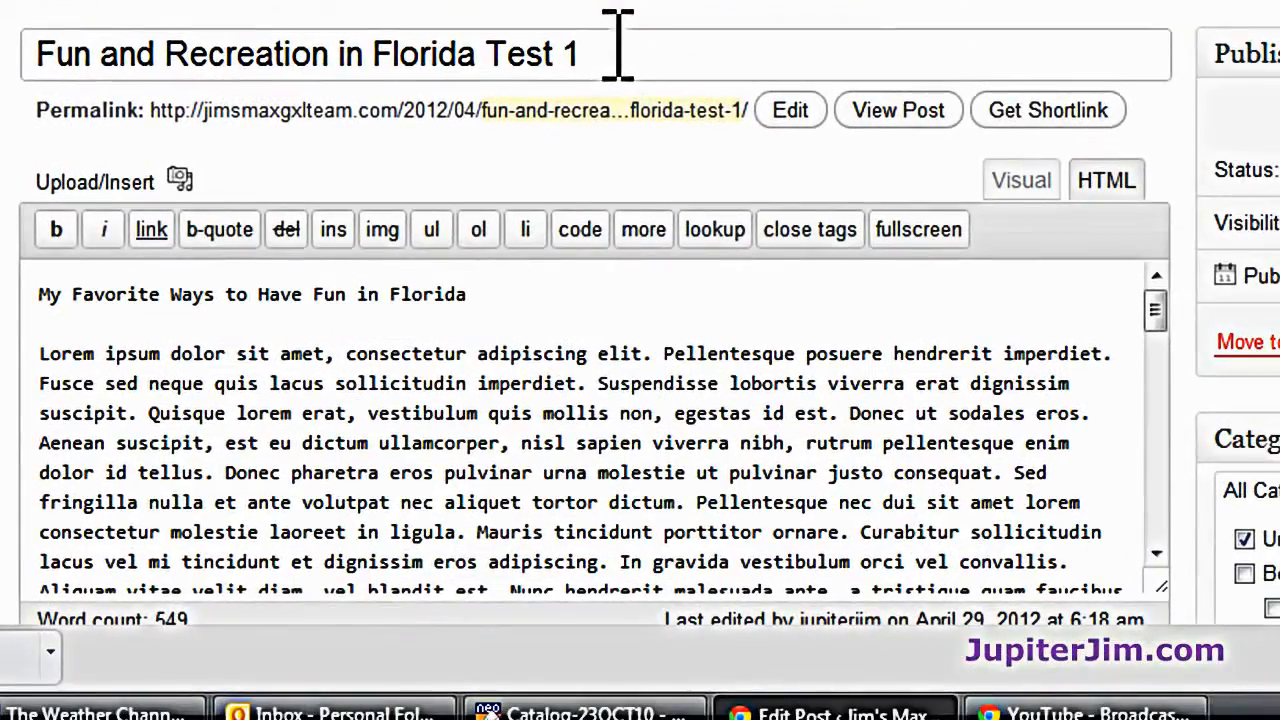
- Compare the post body in the Visual and HTML editing modes, returning to HTML mode
click(628, 65)
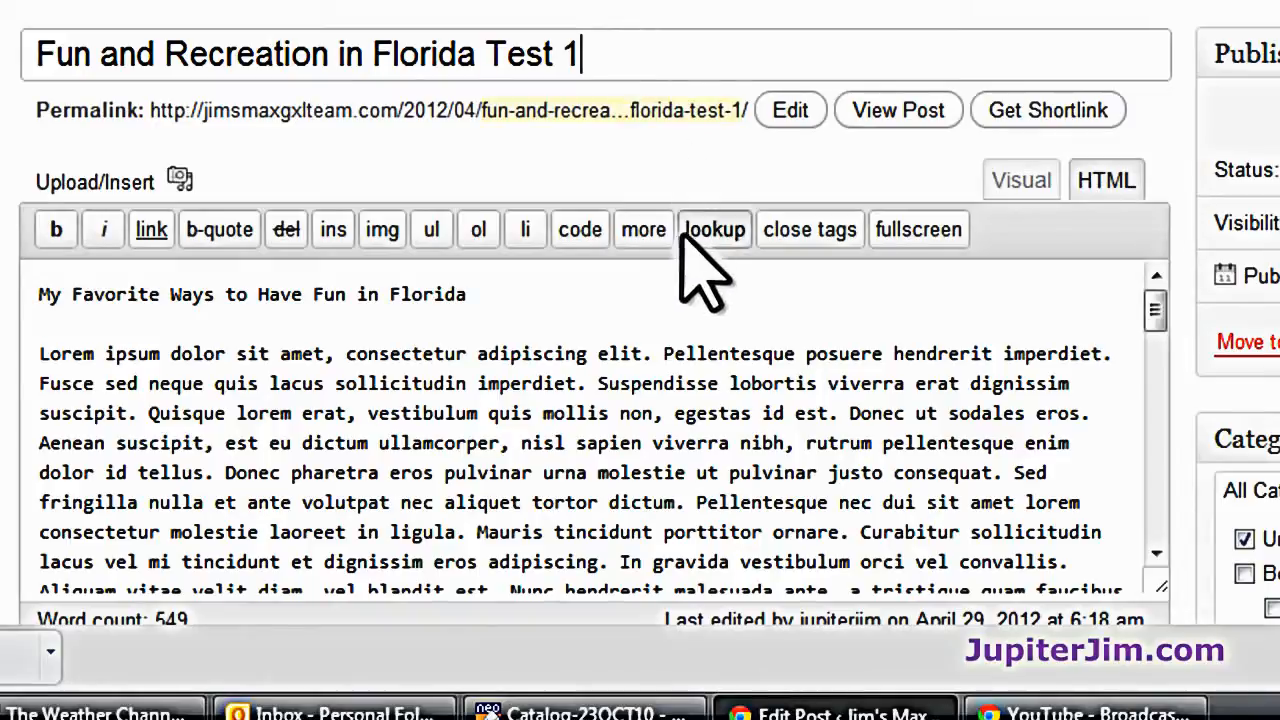
scroll(700, 300, down, 2)
scroll(745, 305, up, 2)
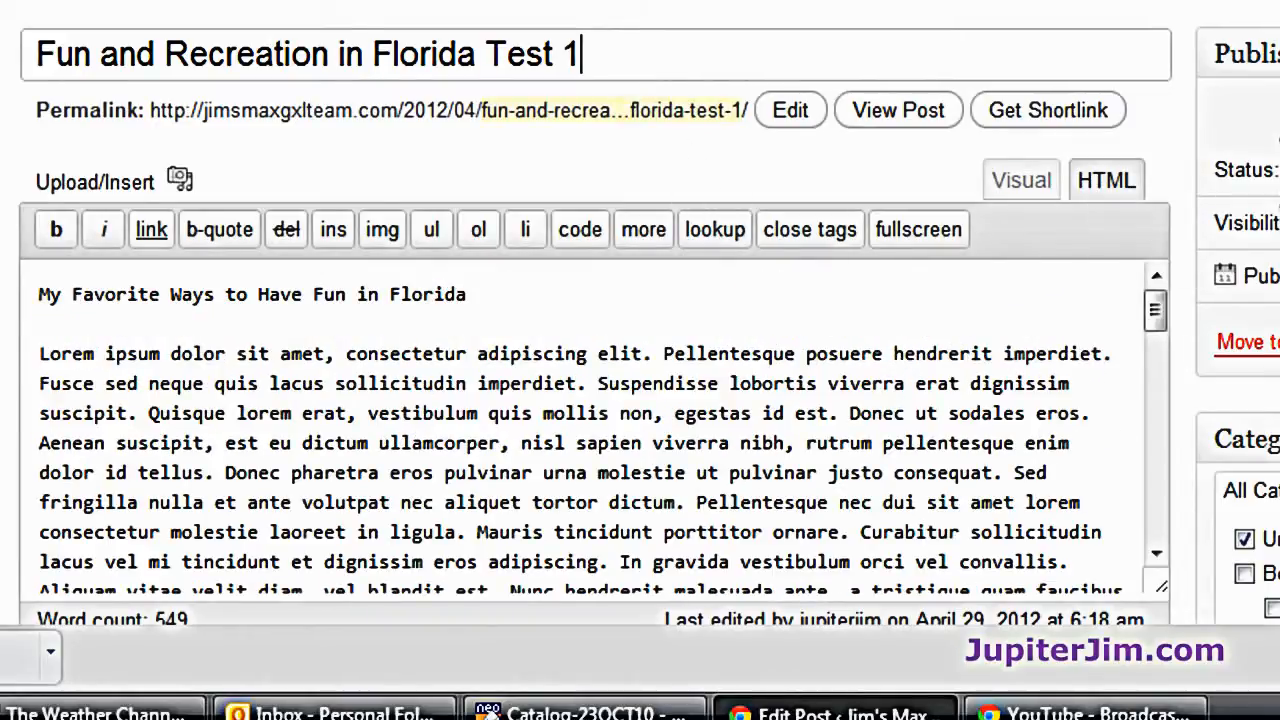
scroll(1205, 185, down, 2)
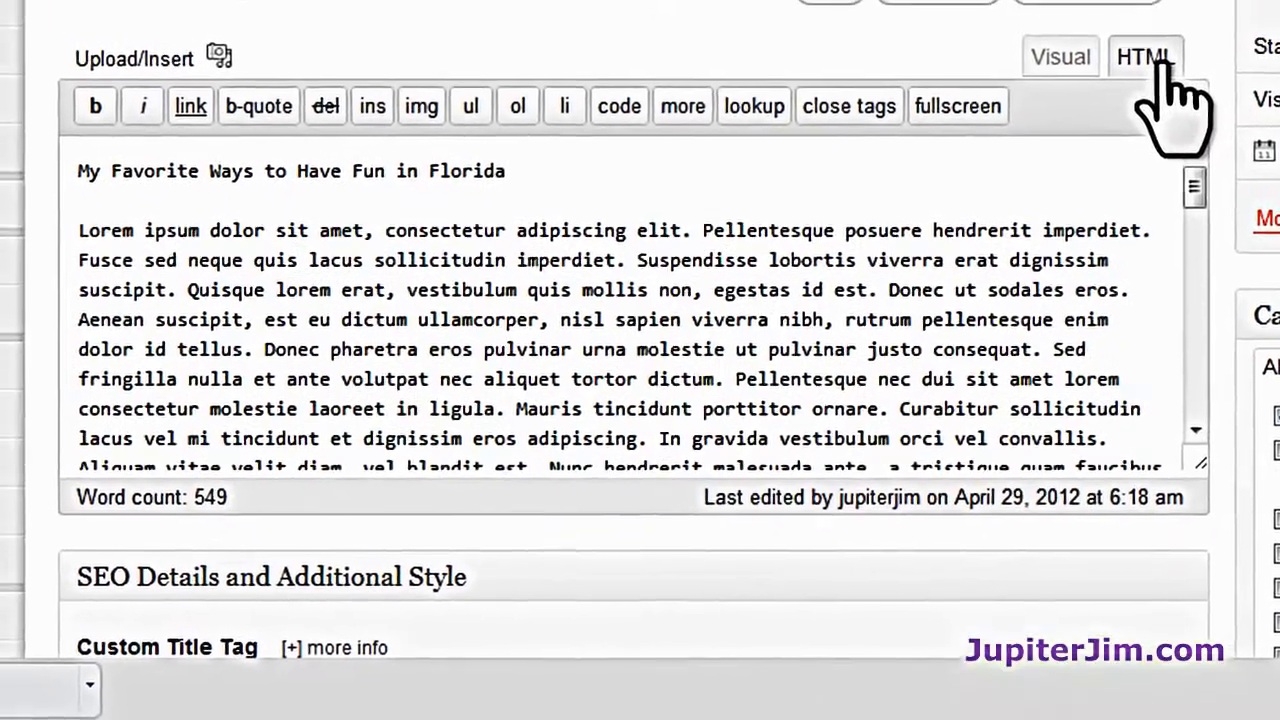
click(1062, 62)
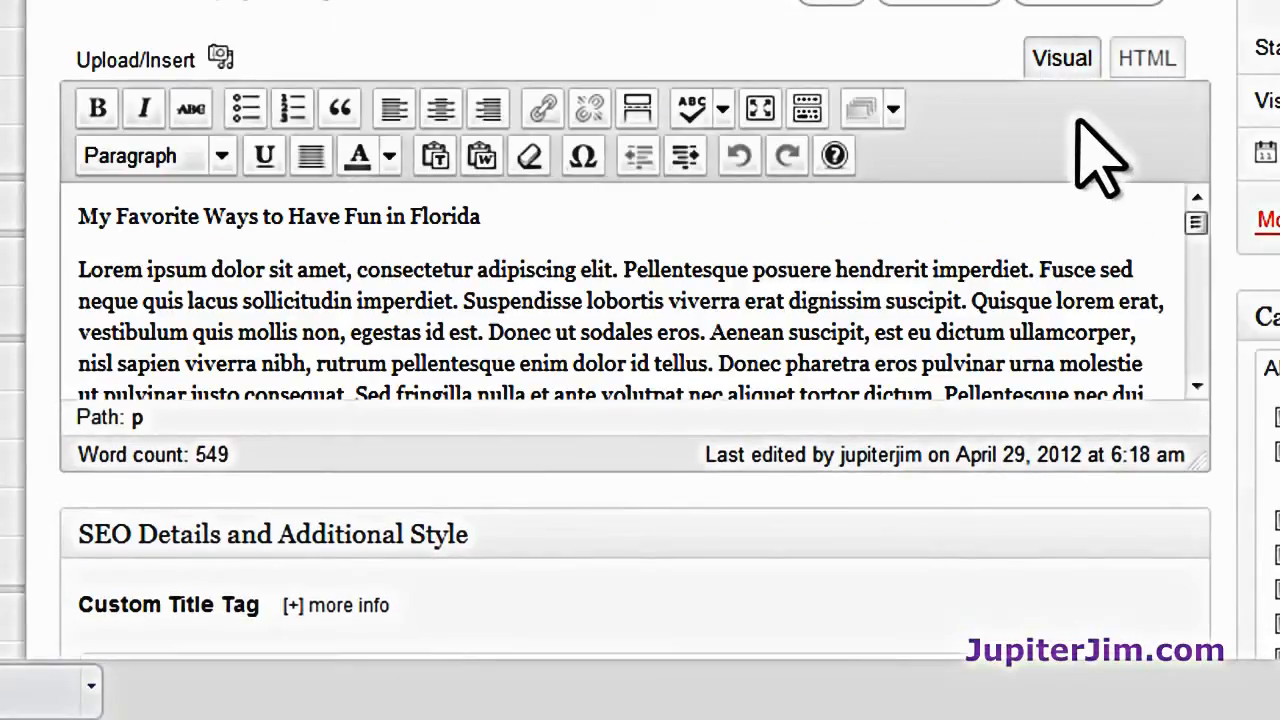
click(1148, 60)
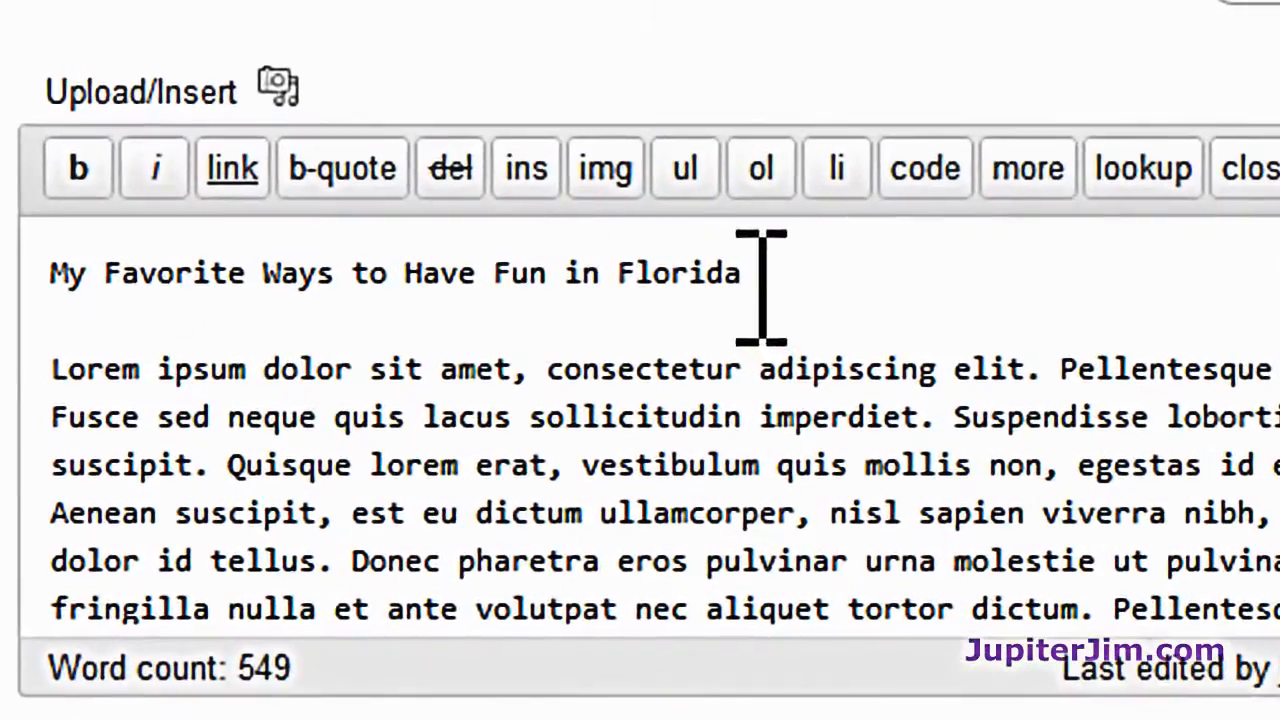
- Format the opening line "My Favorite Ways to Have Fun in Florida" as Heading 2 in Visual mode
drag(762, 287, 60, 277)
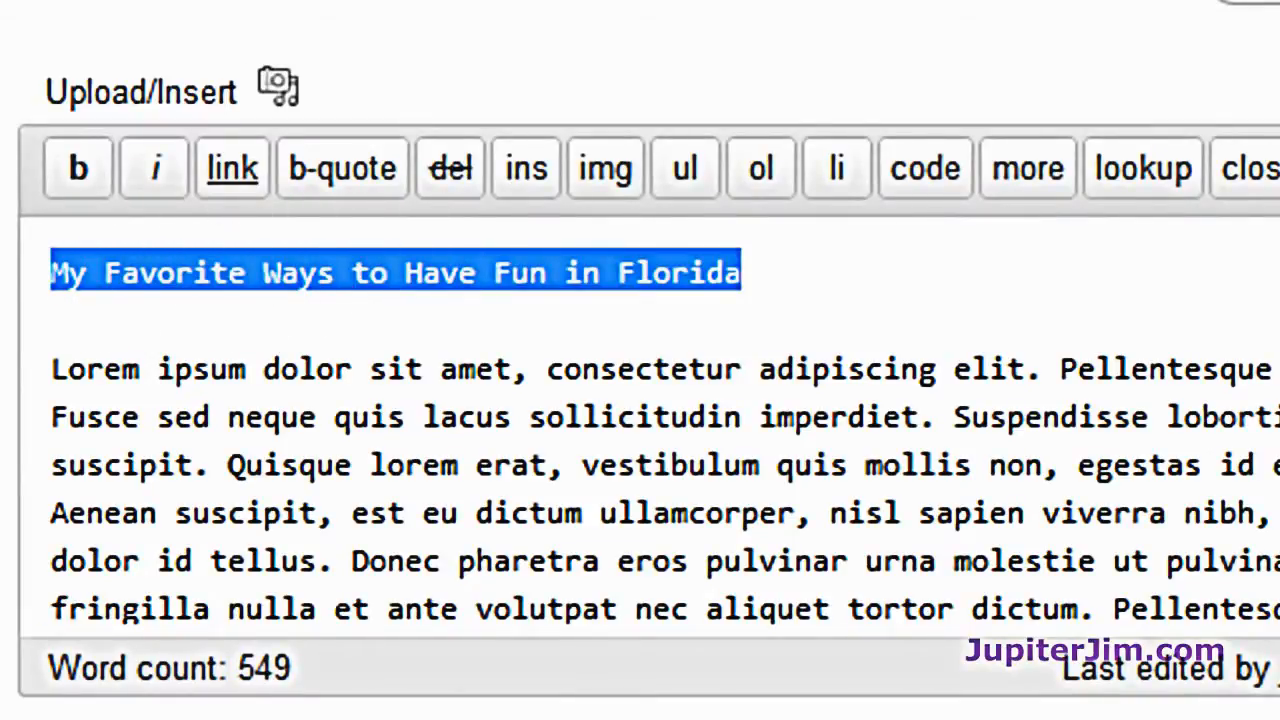
click(1278, 92)
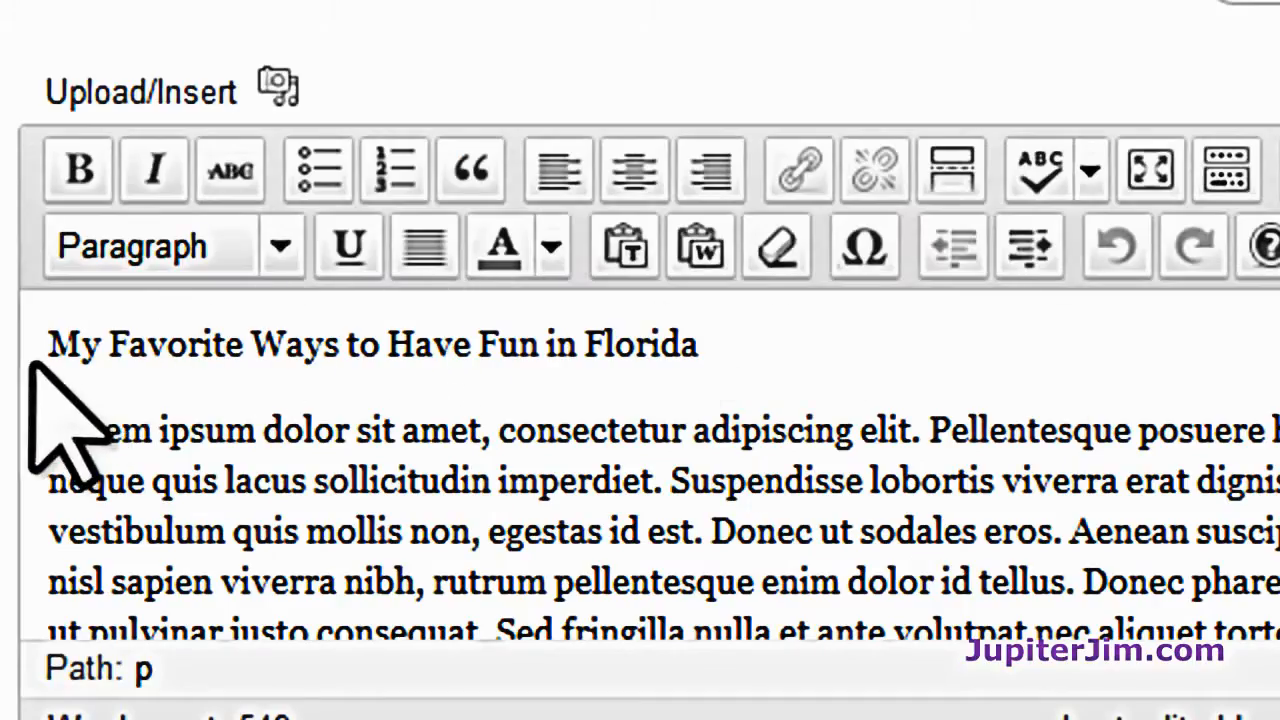
drag(50, 343, 733, 275)
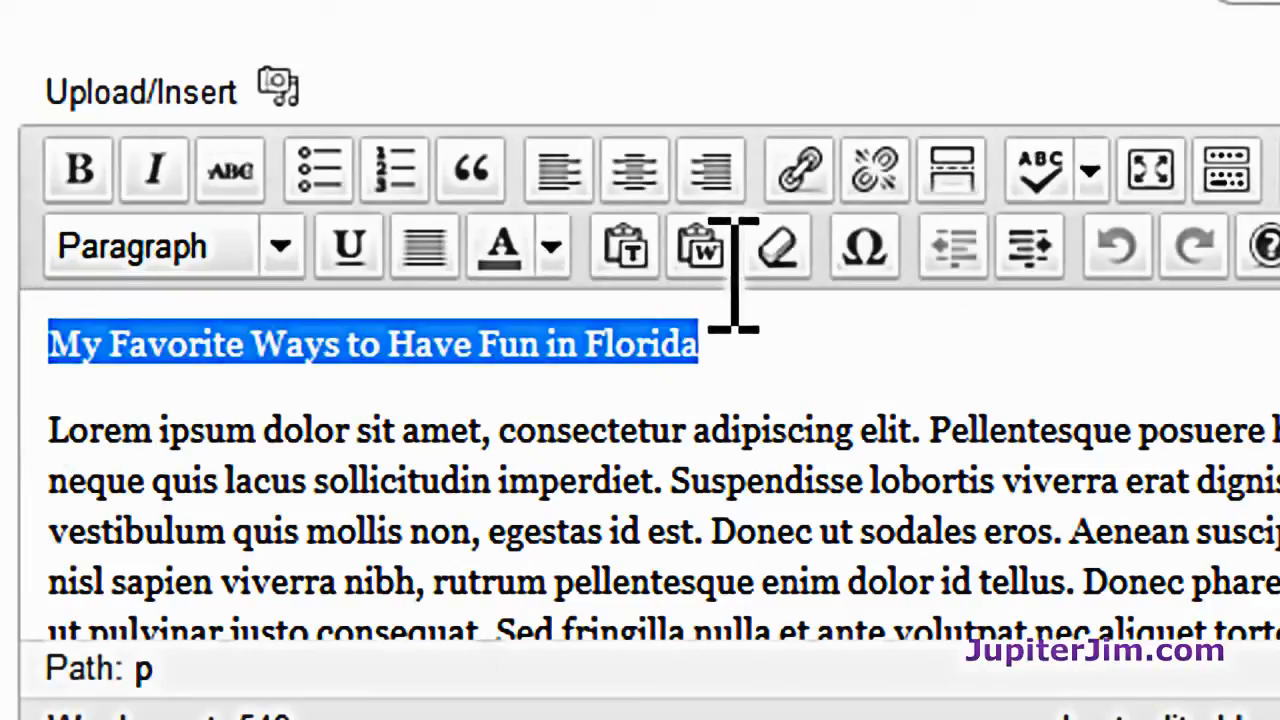
click(281, 247)
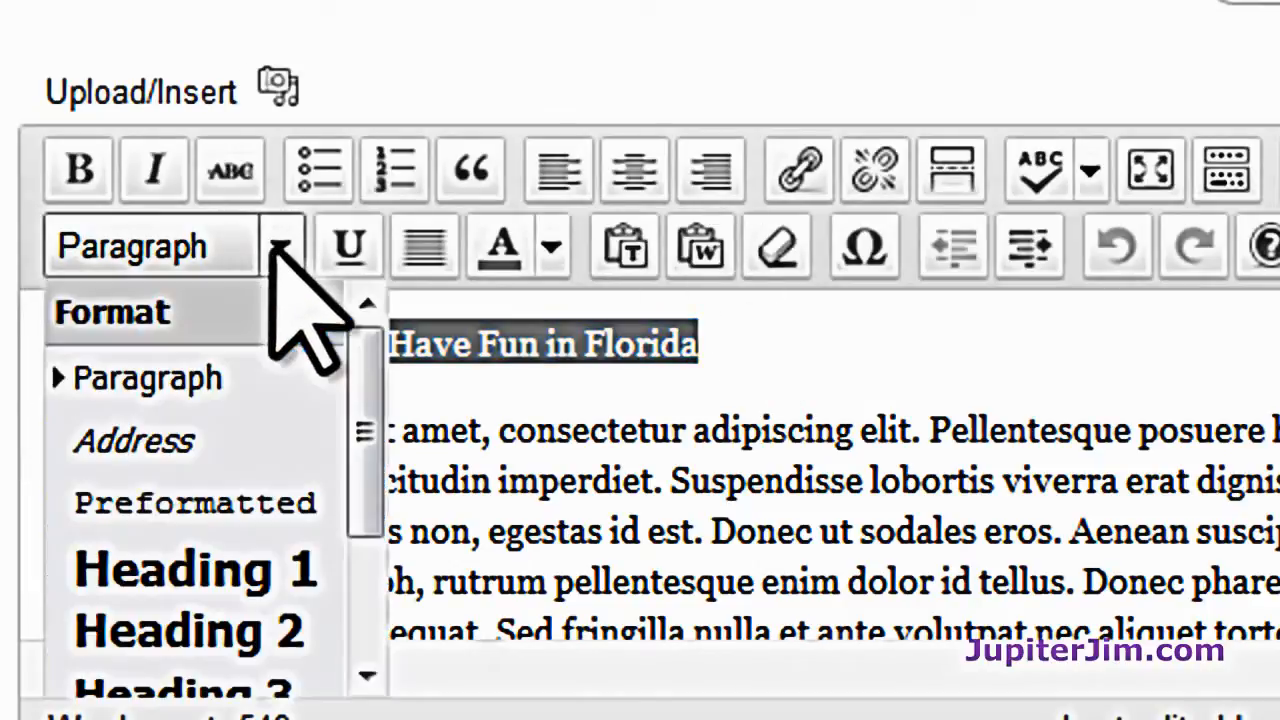
click(250, 640)
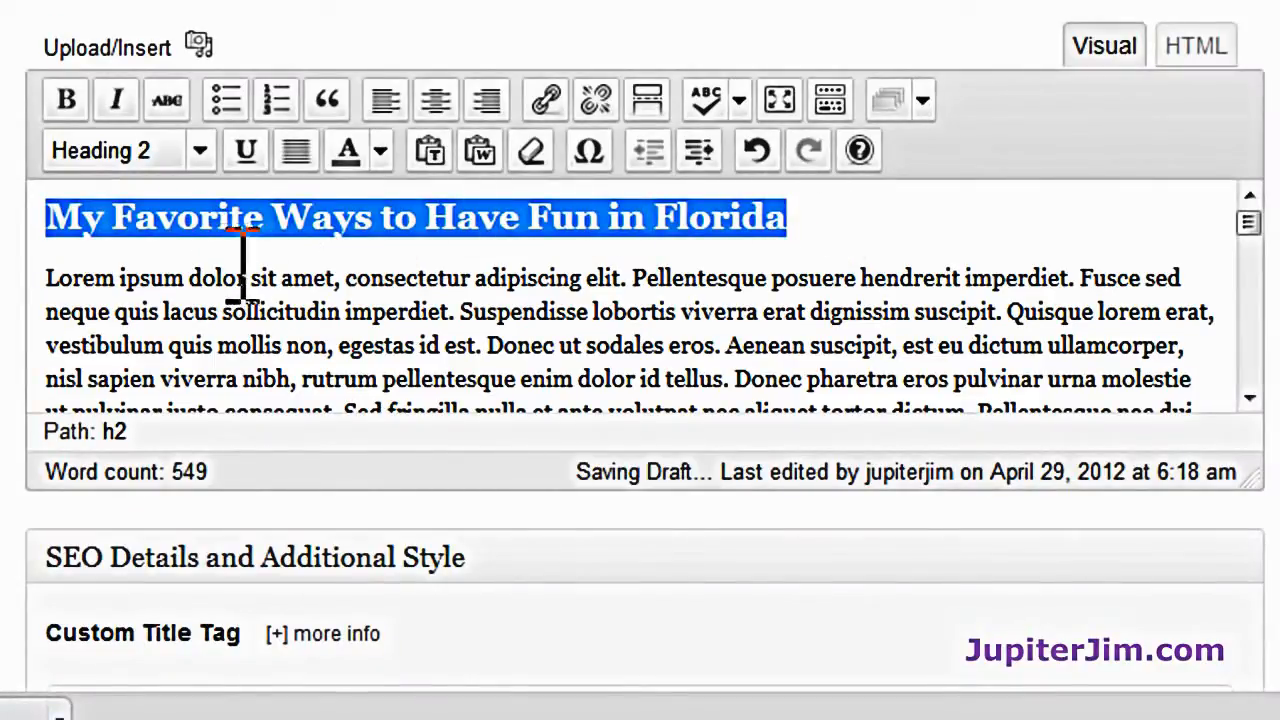
click(897, 205)
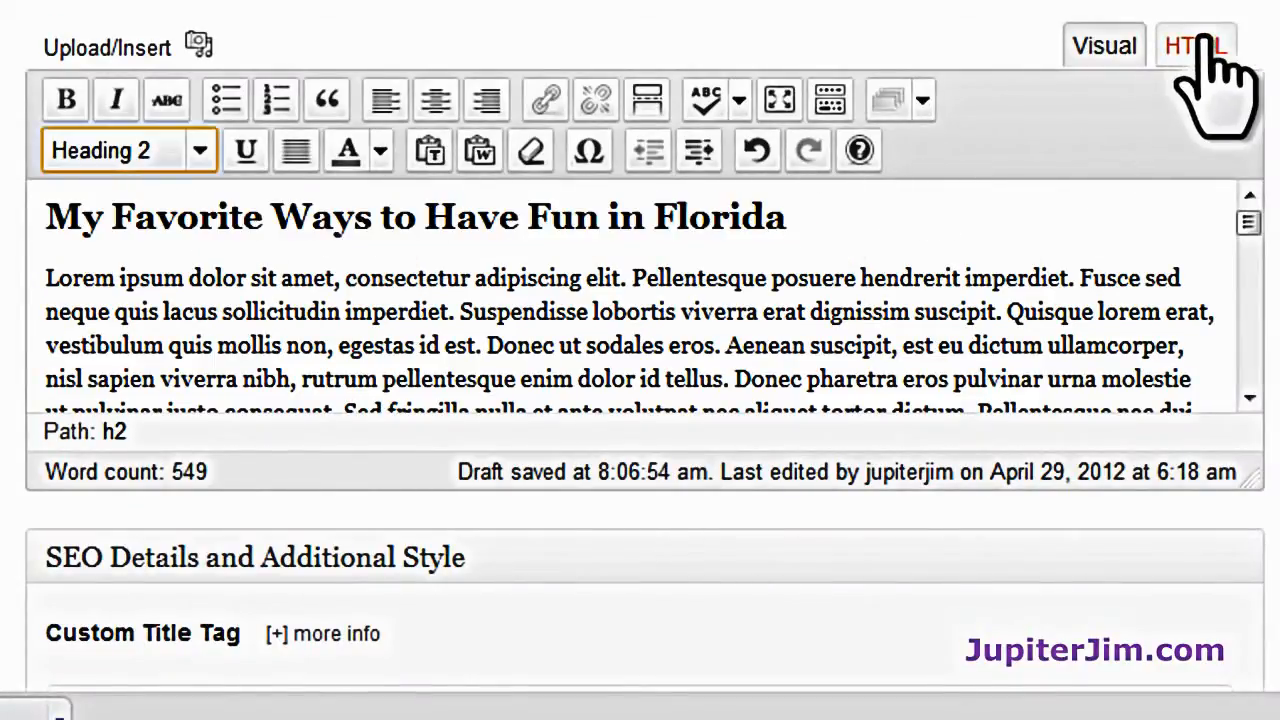
- Examine the opening and closing h2 tags around "My Favorite Ways to Have Fun in Florida" in HTML mode
click(1212, 46)
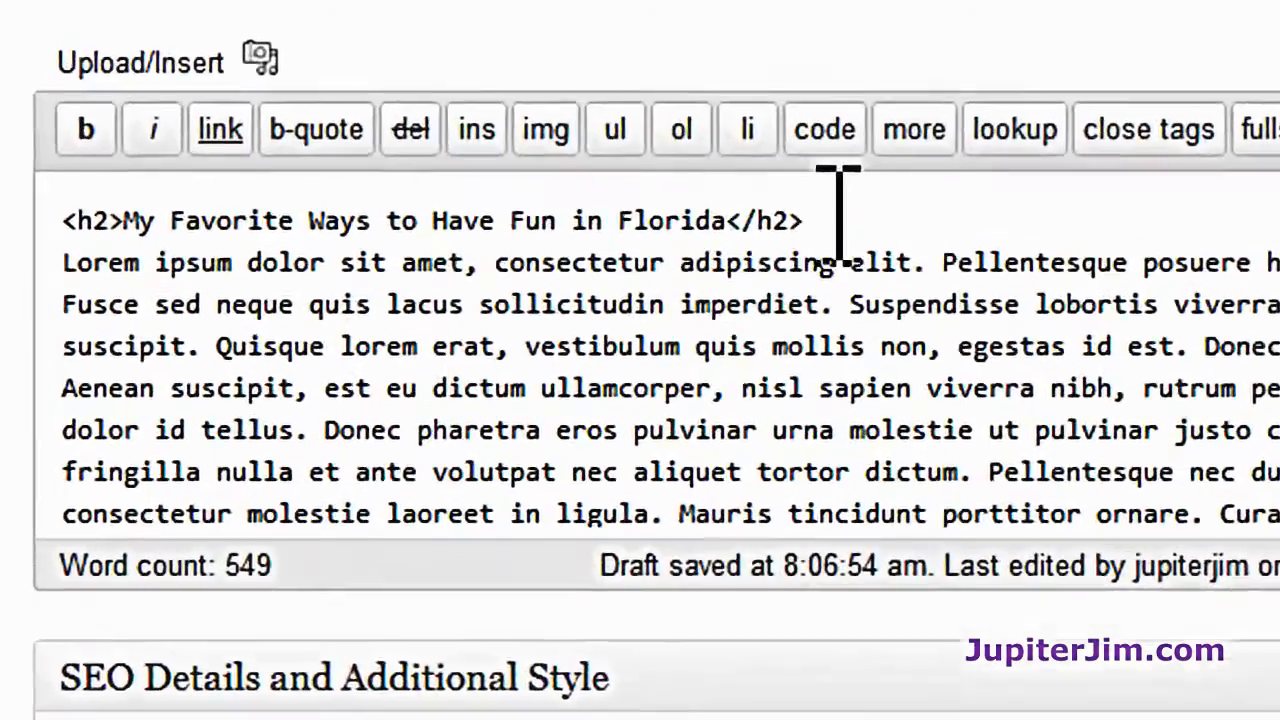
drag(679, 170, 574, 170)
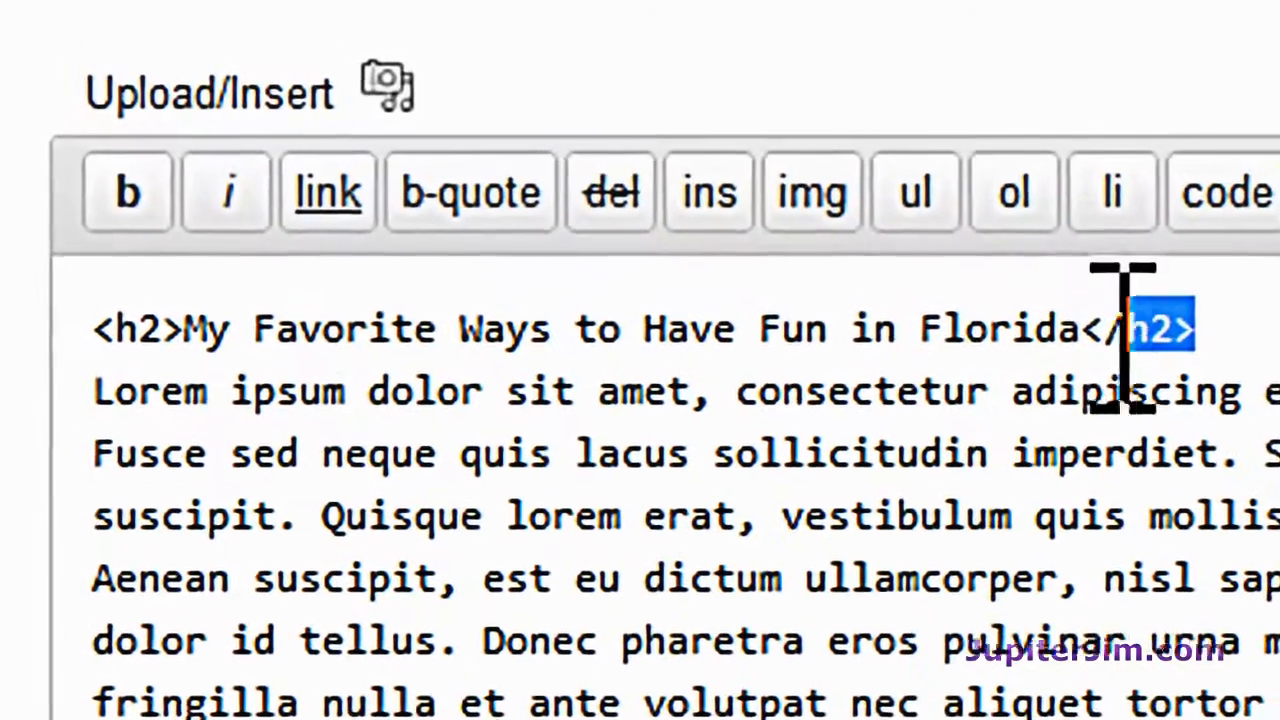
drag(1122, 330, 1090, 330)
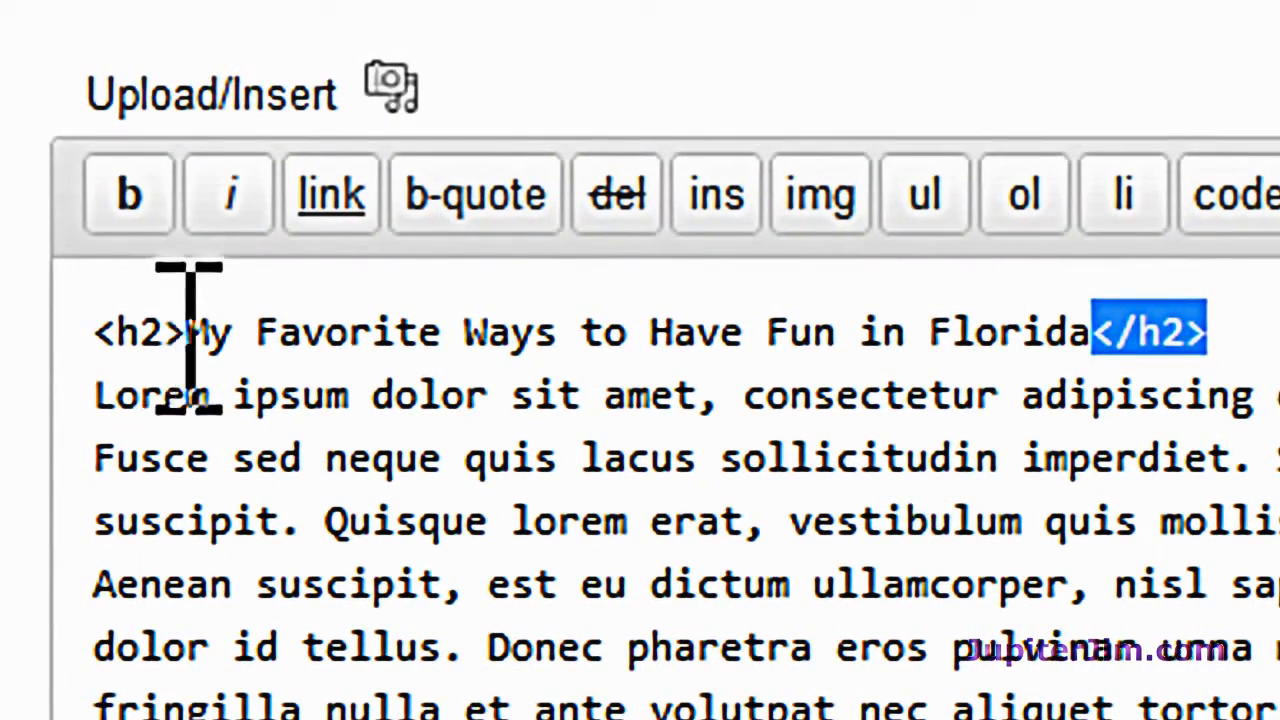
drag(185, 335, 97, 338)
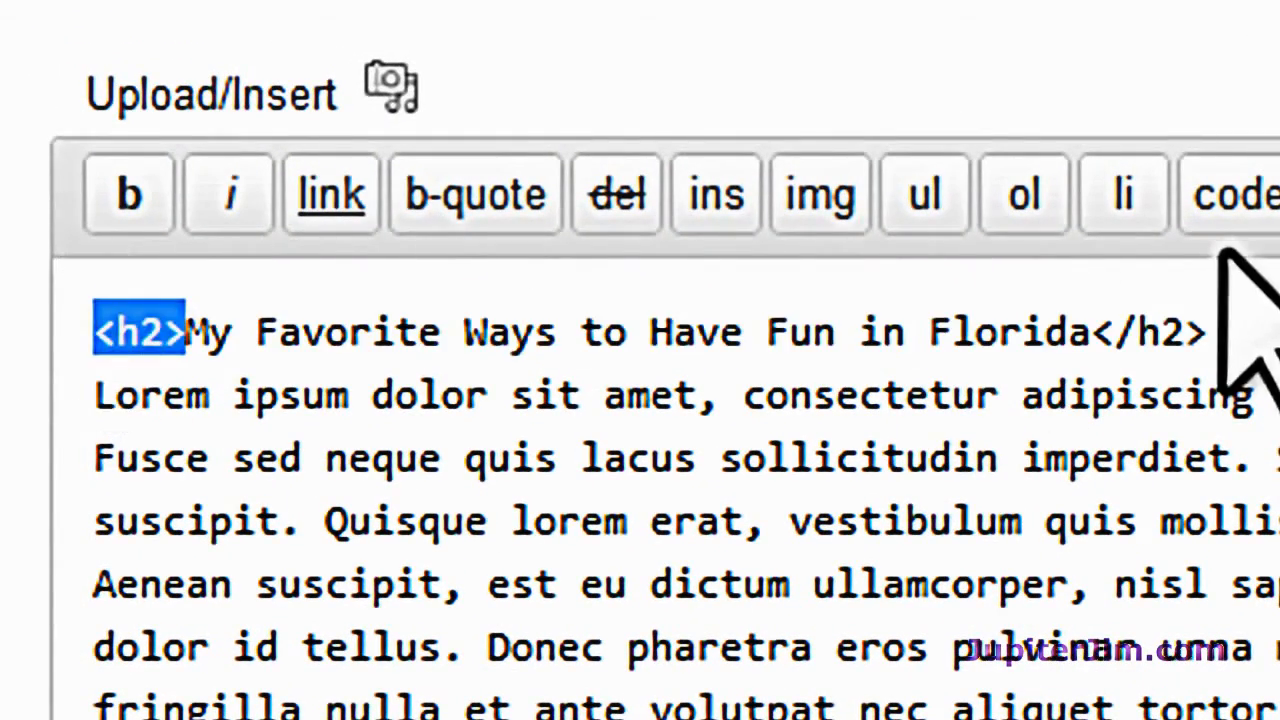
click(1209, 330)
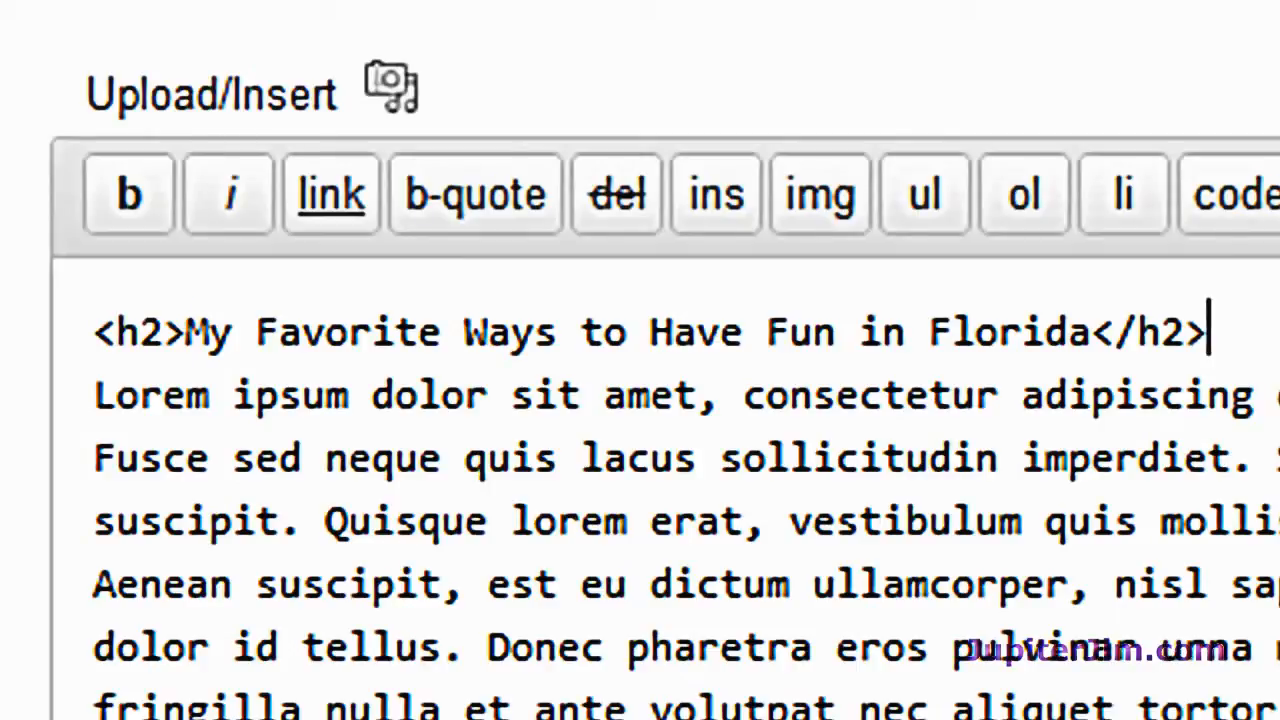
- Return to Visual mode and center the heading "My Favorite Ways to Have Fun in Florida"
click(1278, 110)
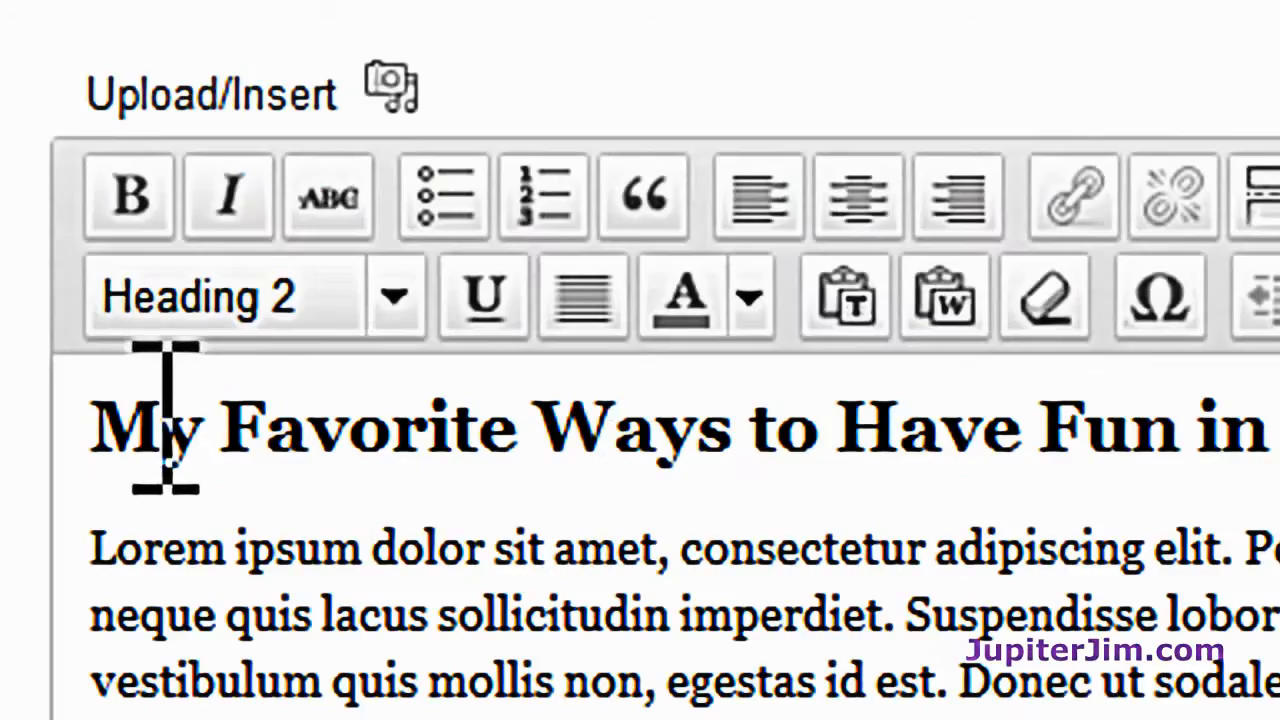
drag(95, 430, 1275, 425)
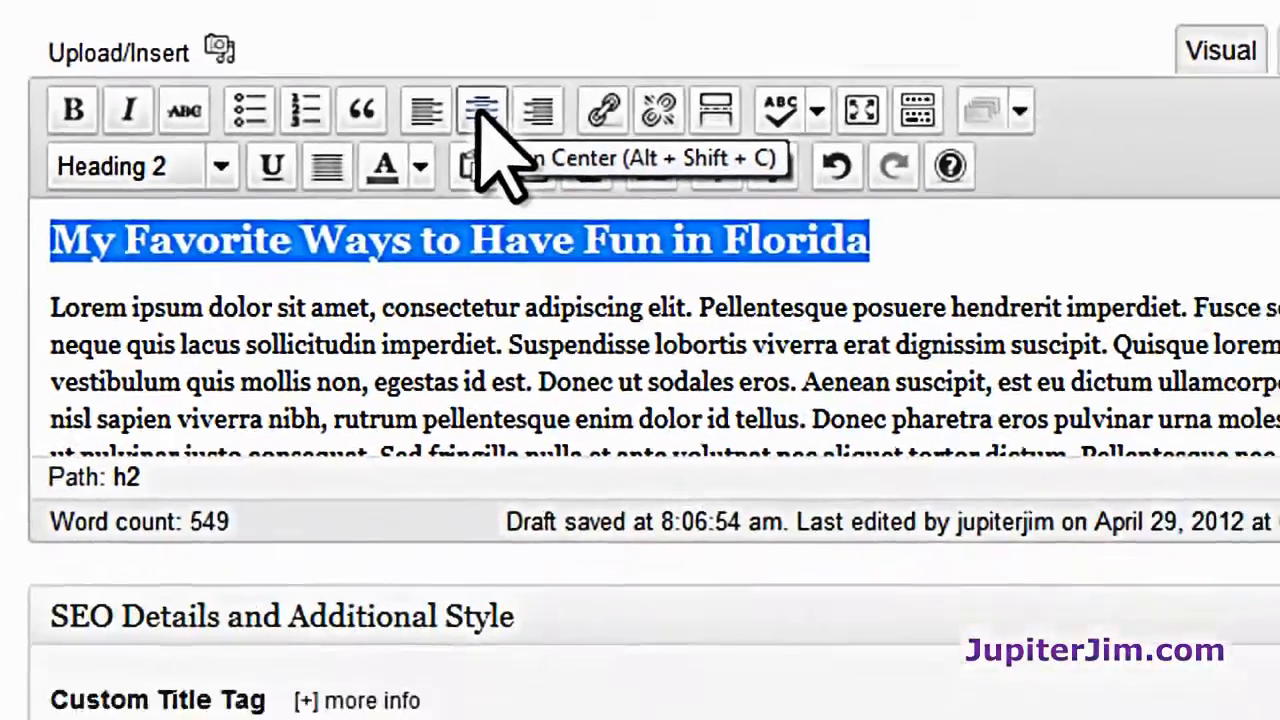
click(858, 195)
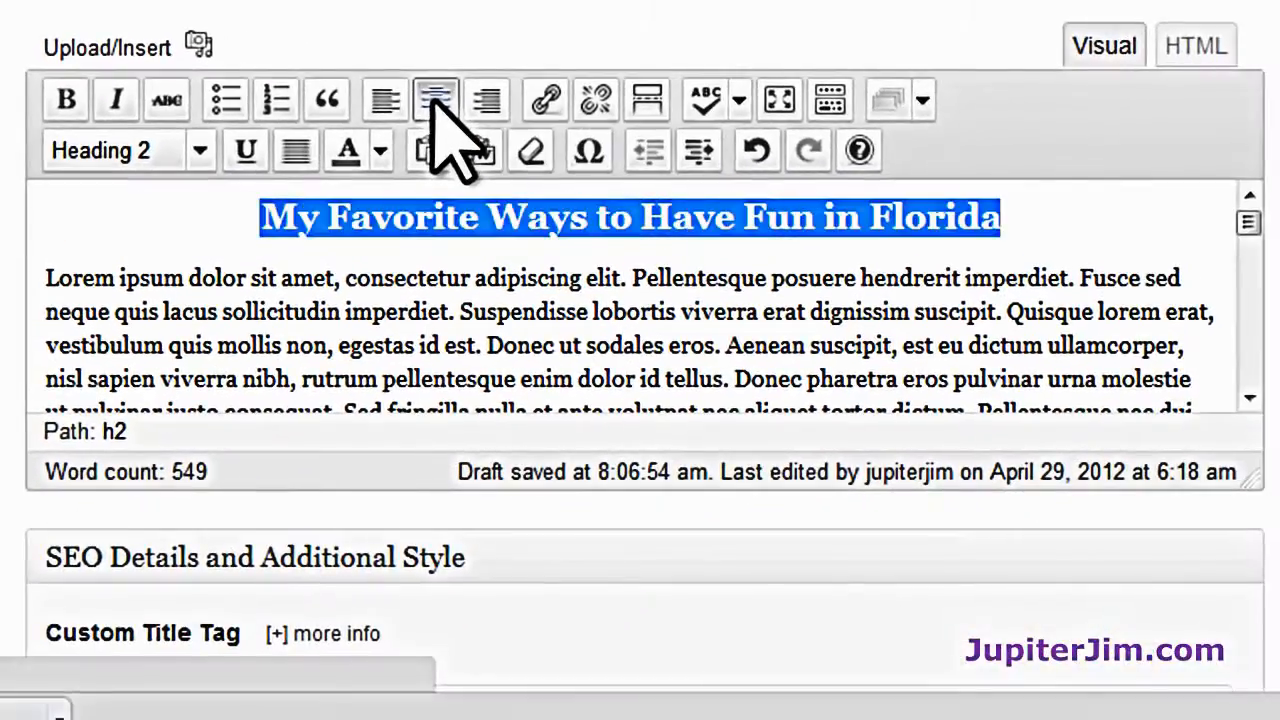
click(1090, 207)
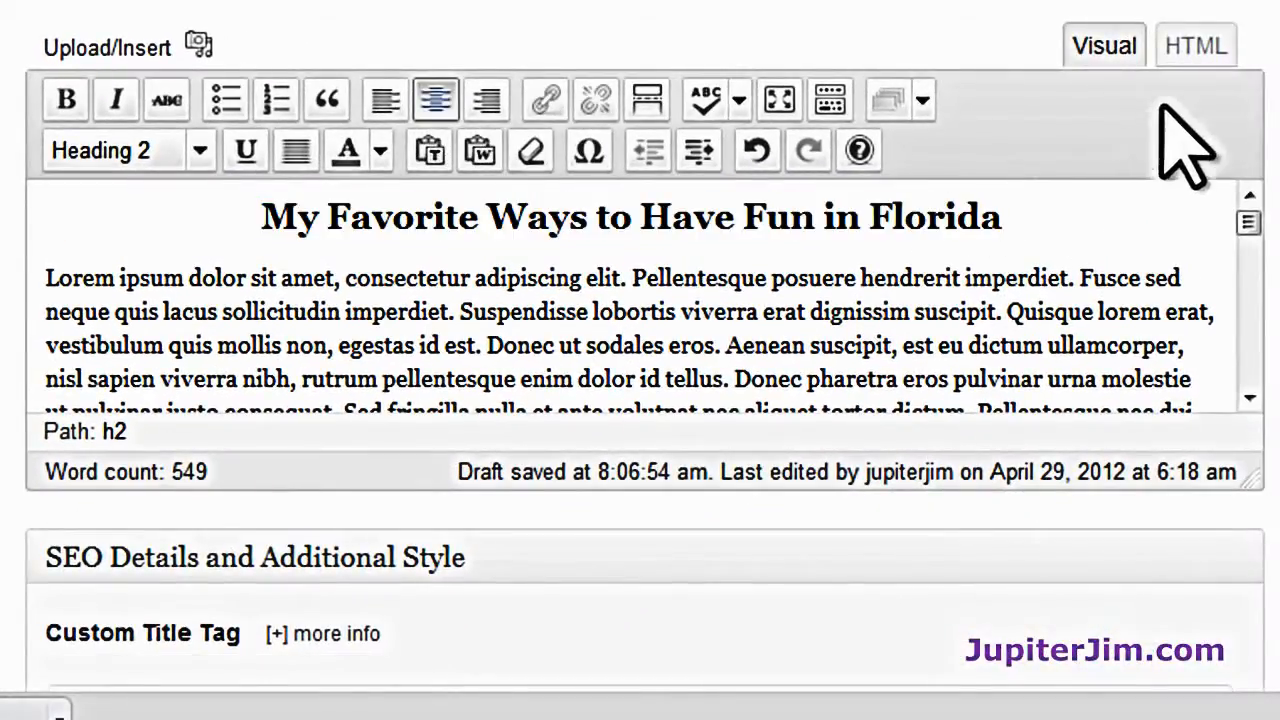
- Inspect the centering style inside the first heading's h2 tag in HTML mode, then return to Visual mode
click(1196, 47)
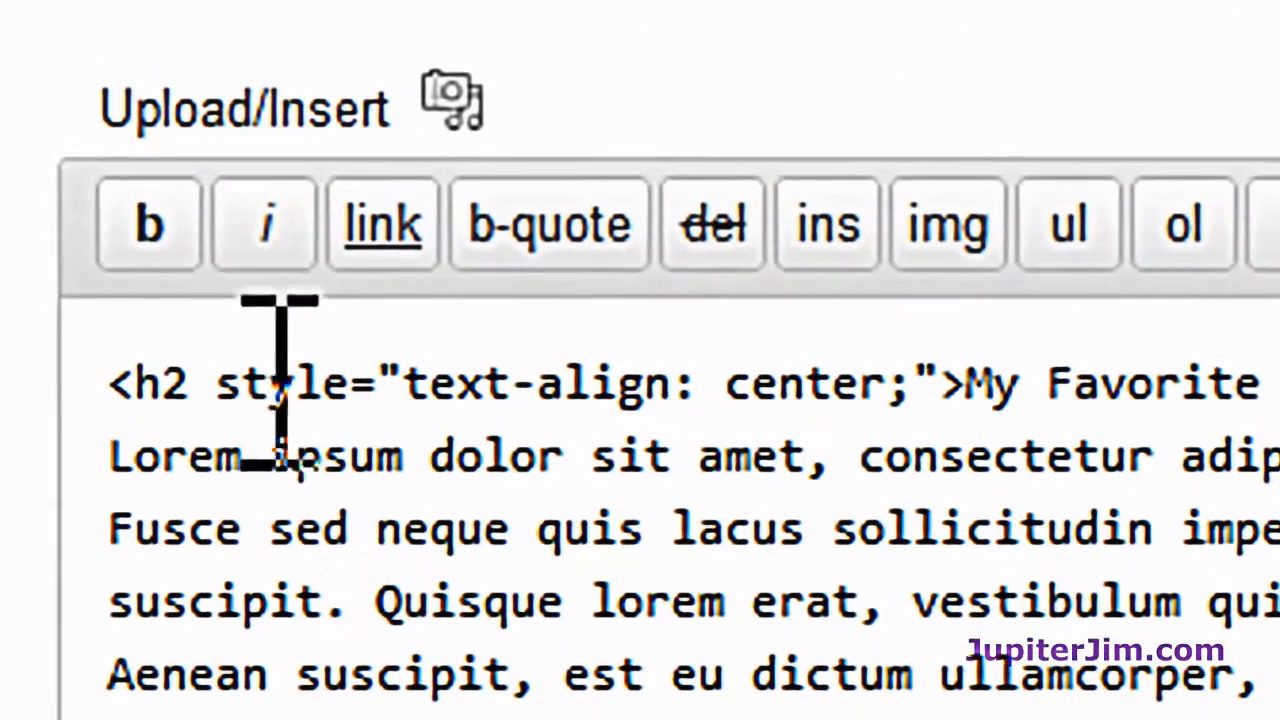
drag(222, 400, 958, 354)
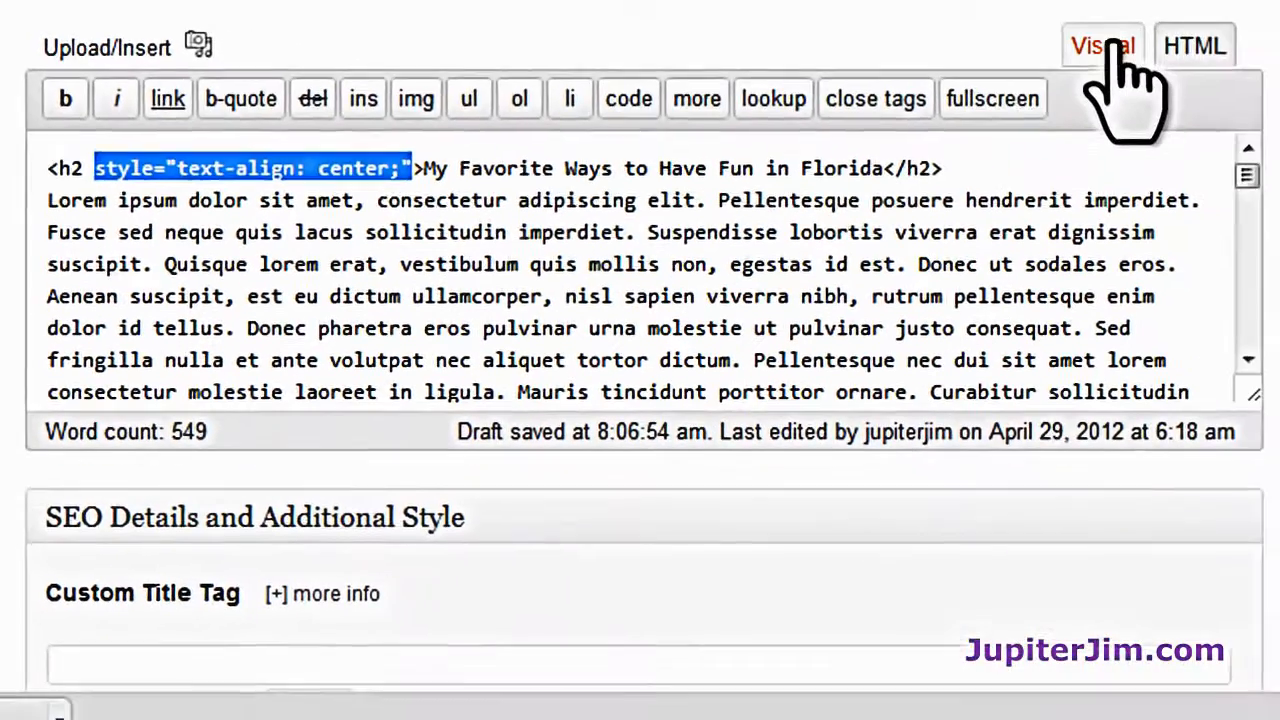
click(1110, 47)
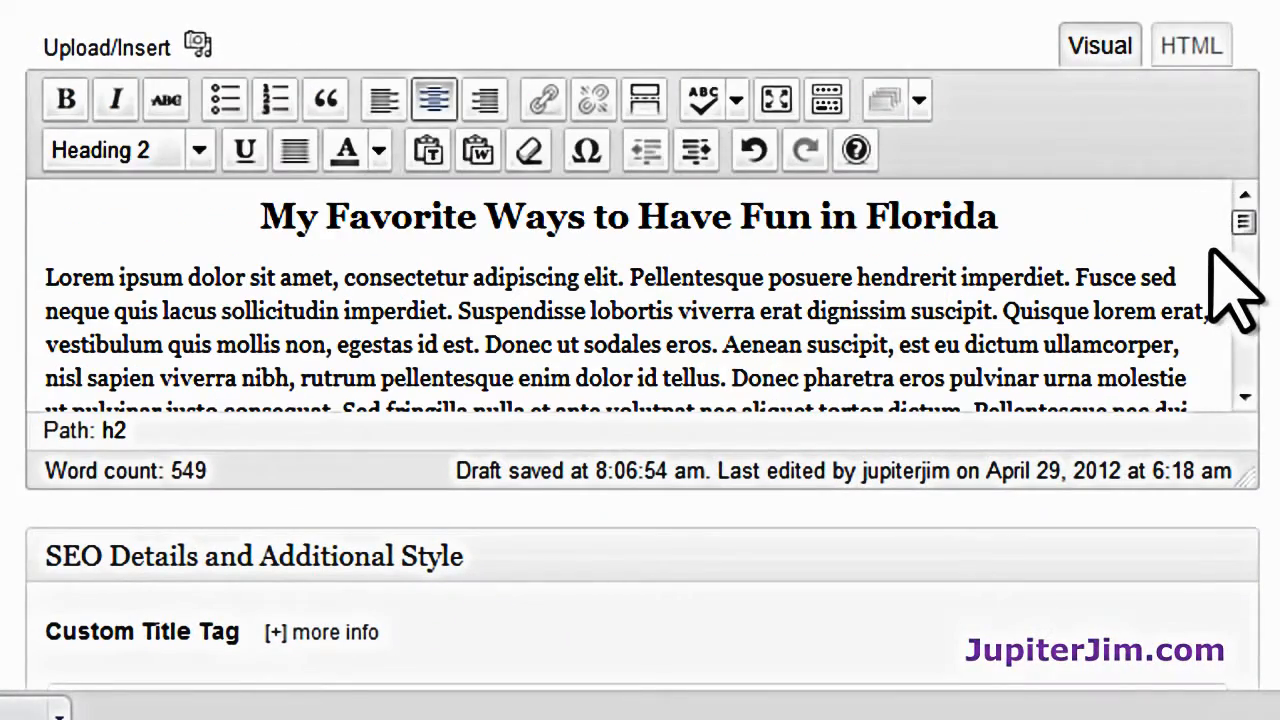
- Format the line "Learn About Waterskiing" as Heading 2 and center it
click(1211, 272)
scroll(1230, 290, down, 5)
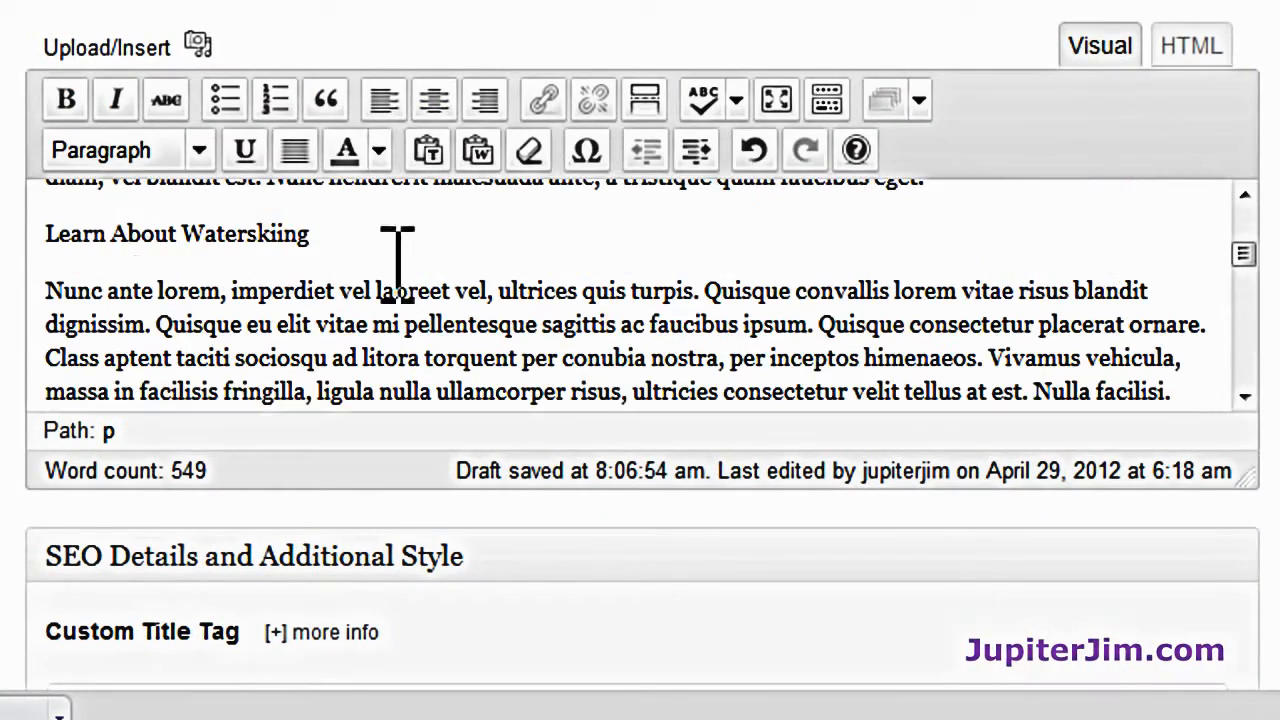
drag(315, 235, 29, 229)
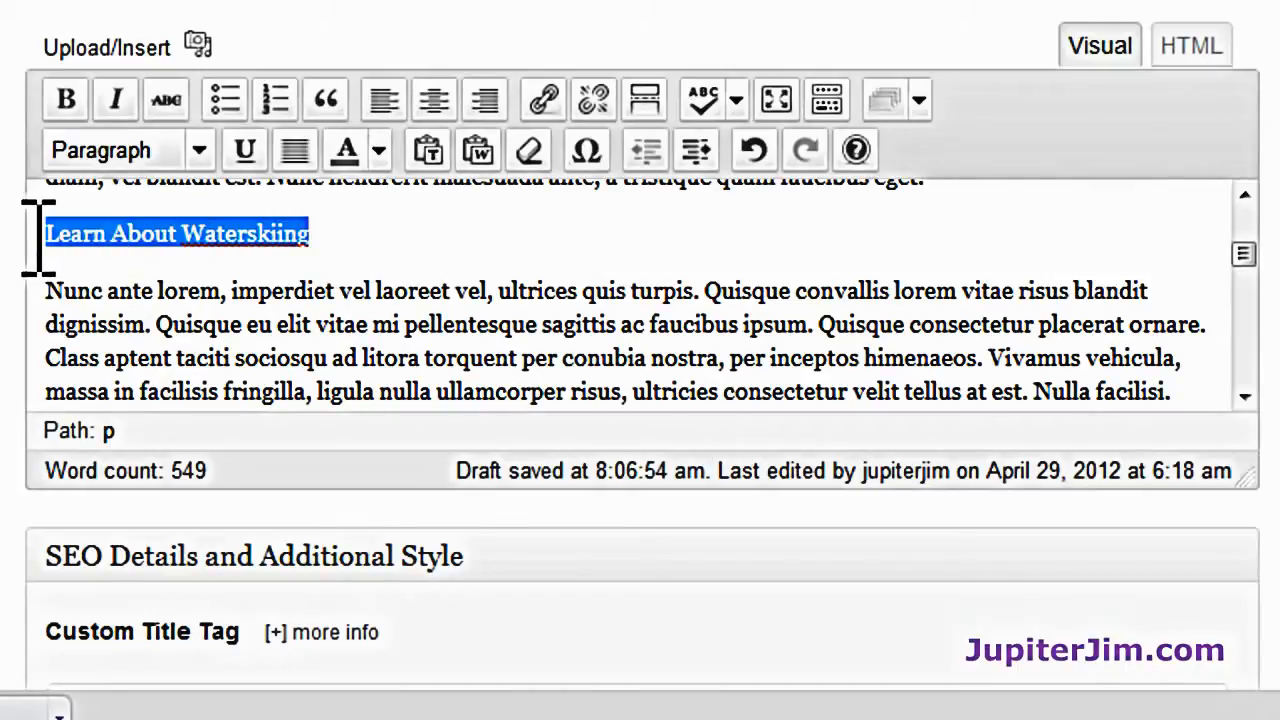
click(200, 155)
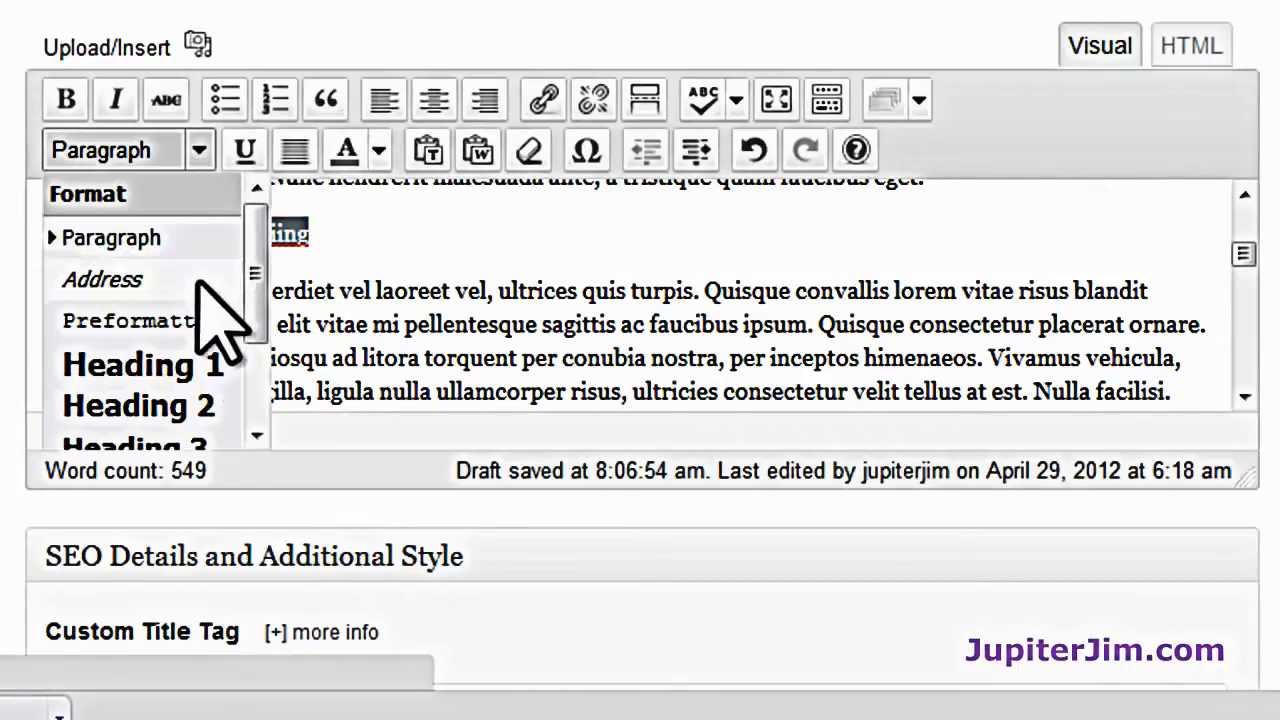
click(205, 405)
click(434, 99)
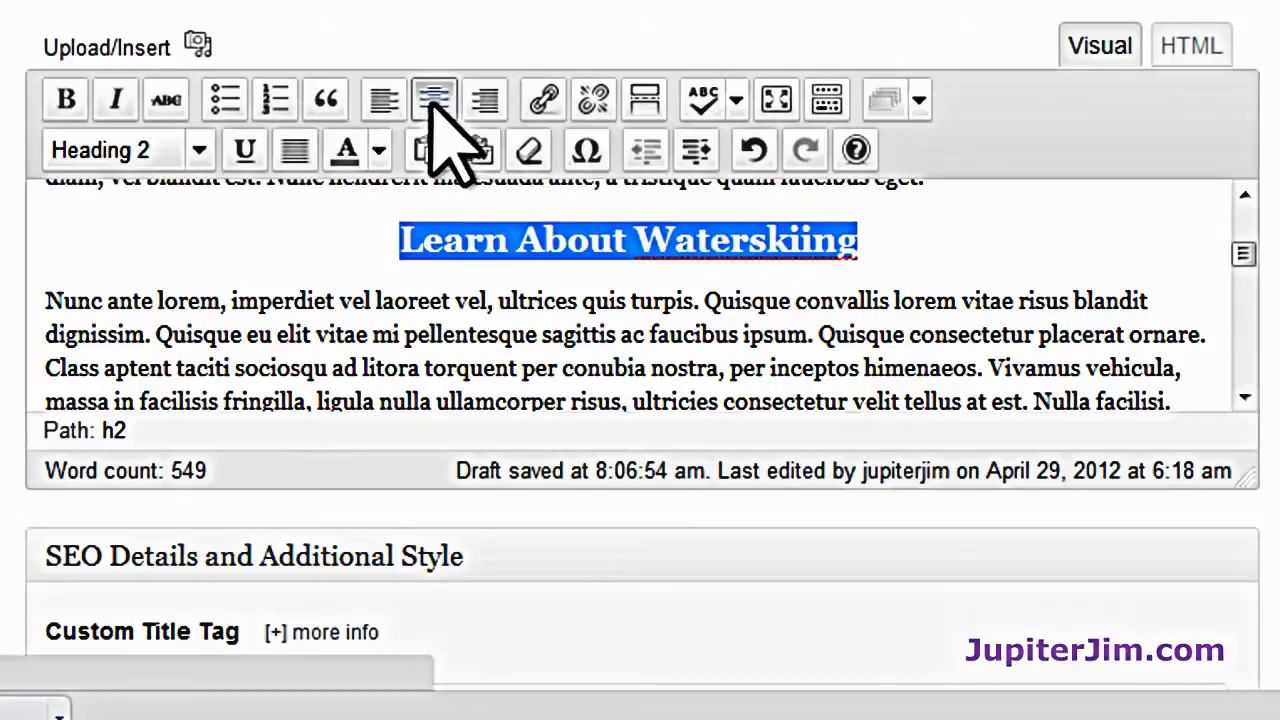
click(941, 240)
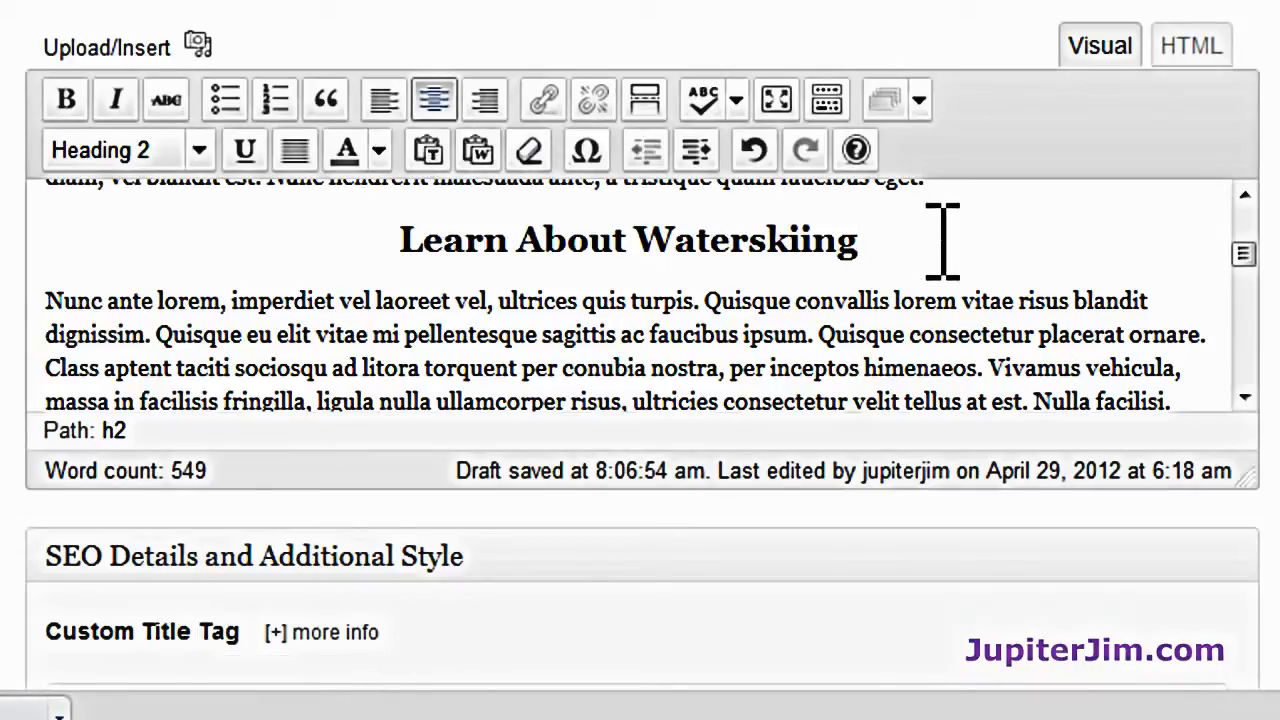
- Format the line "Going to The Best Beaches in Florida" as Heading 2 and center it
scroll(941, 303, down, 3)
scroll(941, 303, down, 7)
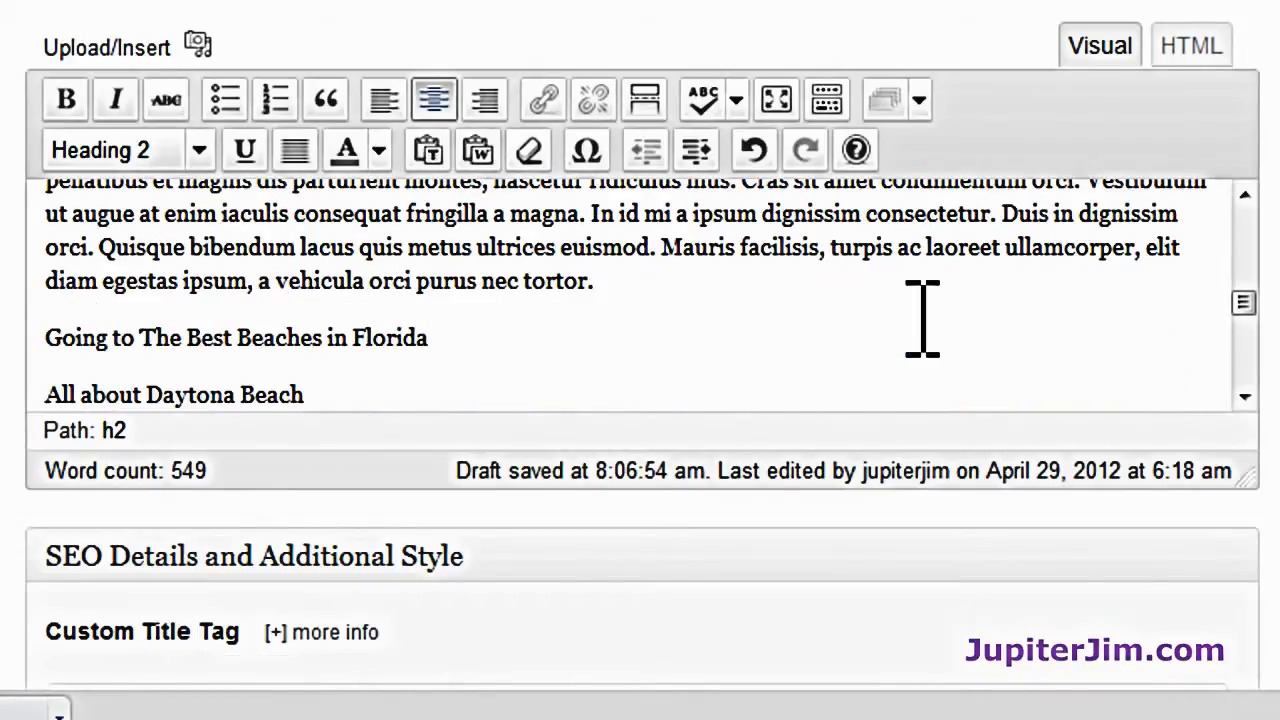
scroll(922, 300, down, 3)
scroll(920, 318, up, 3)
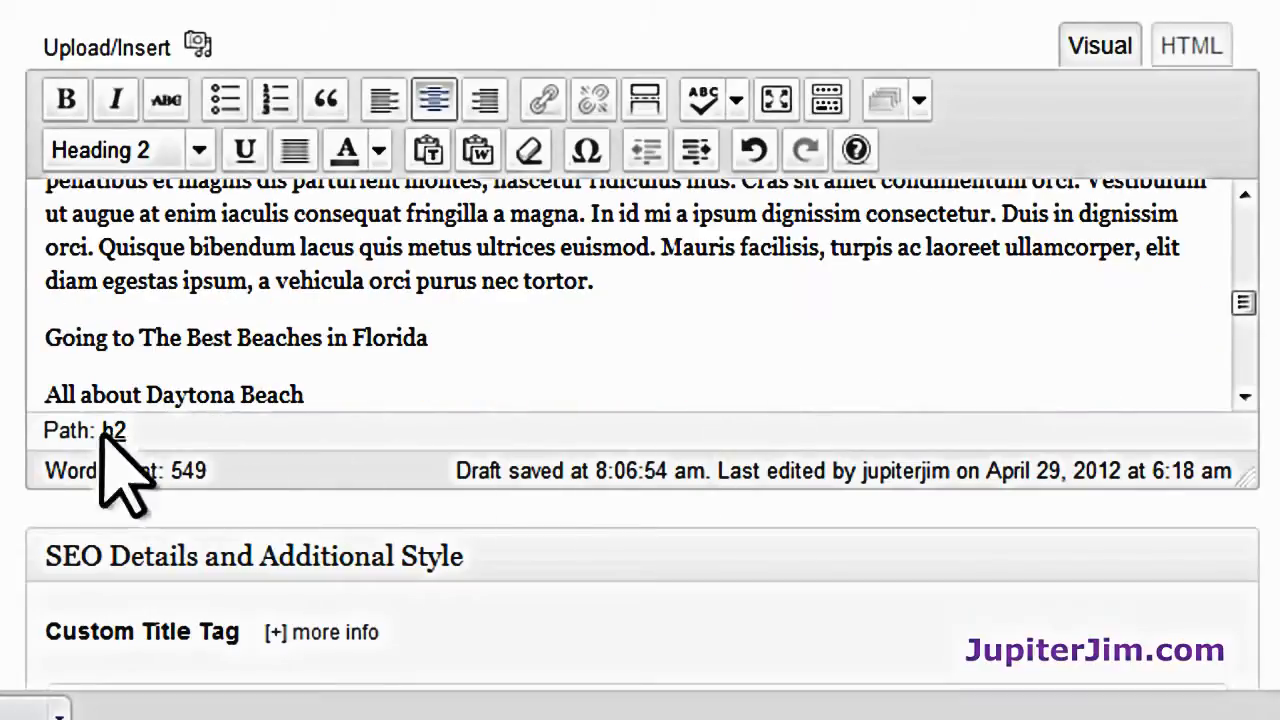
drag(50, 338, 444, 345)
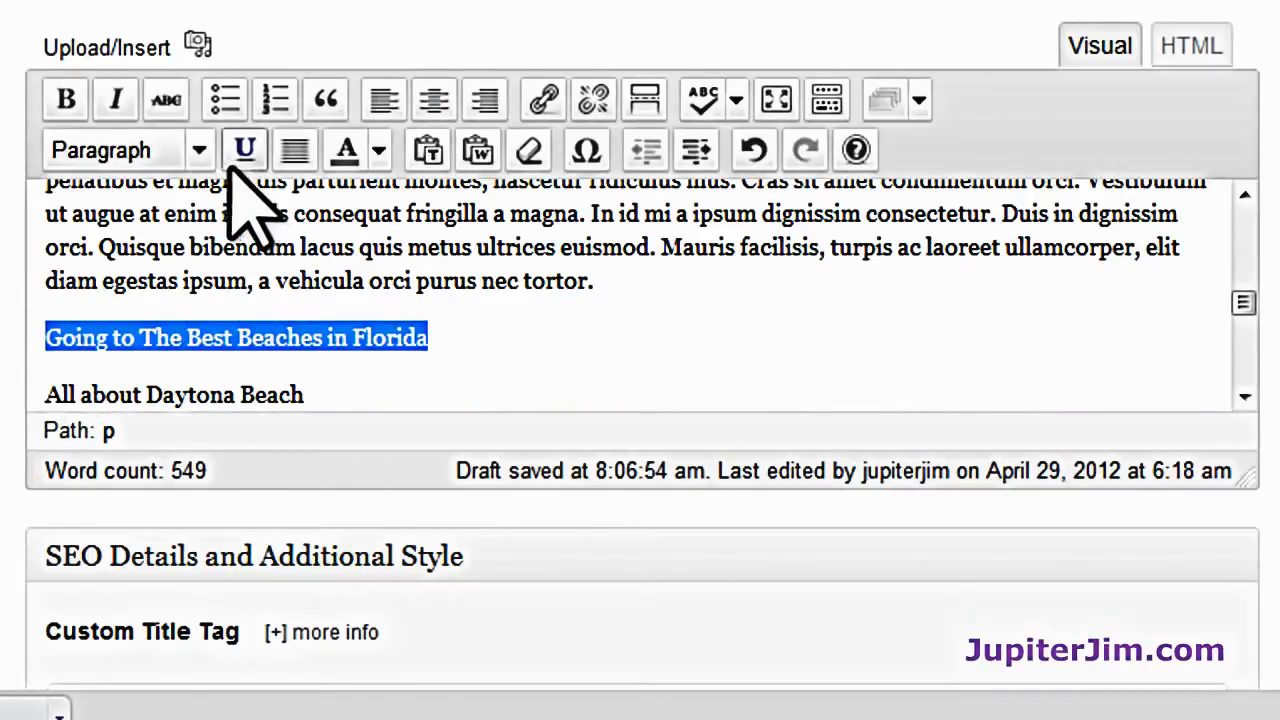
click(199, 150)
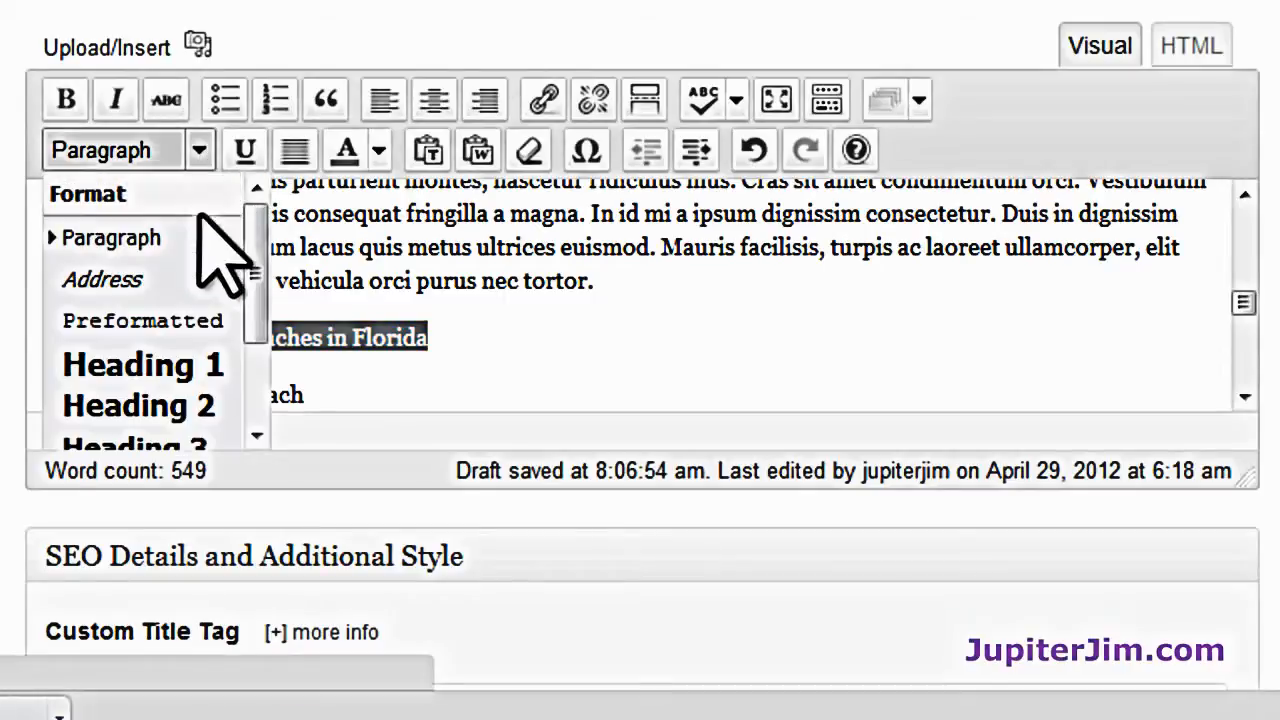
click(205, 407)
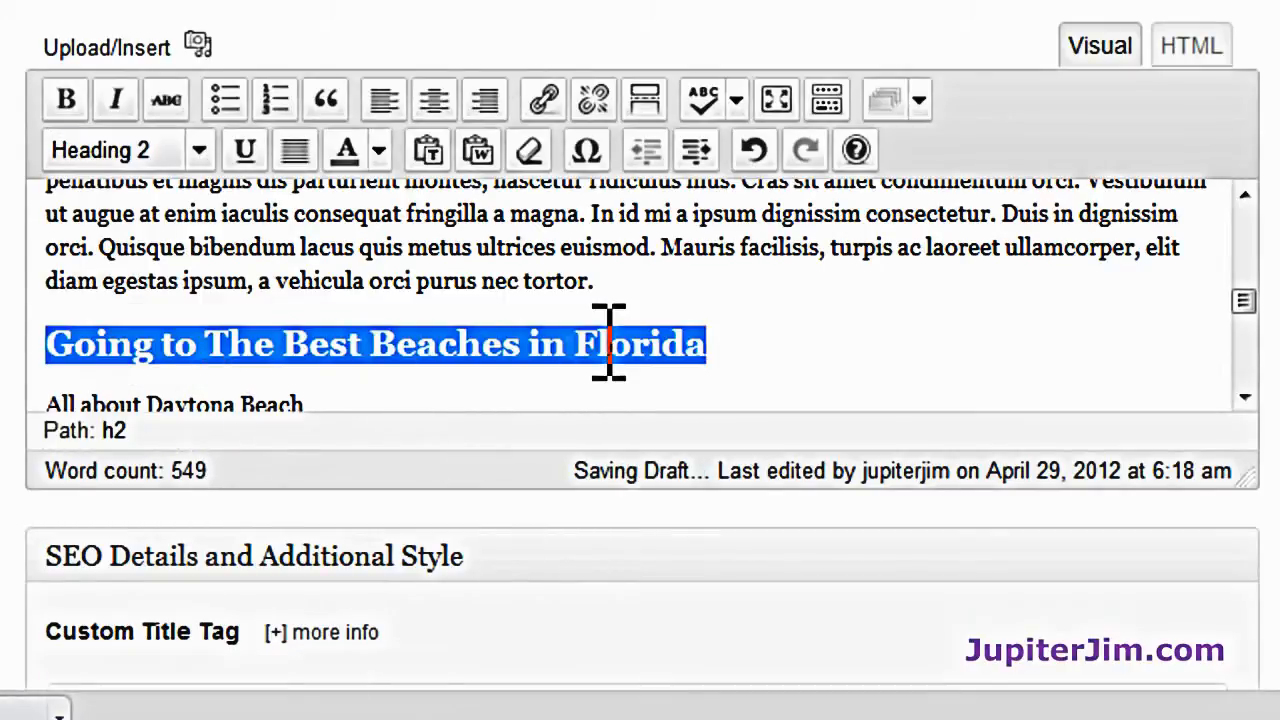
click(435, 100)
click(1085, 297)
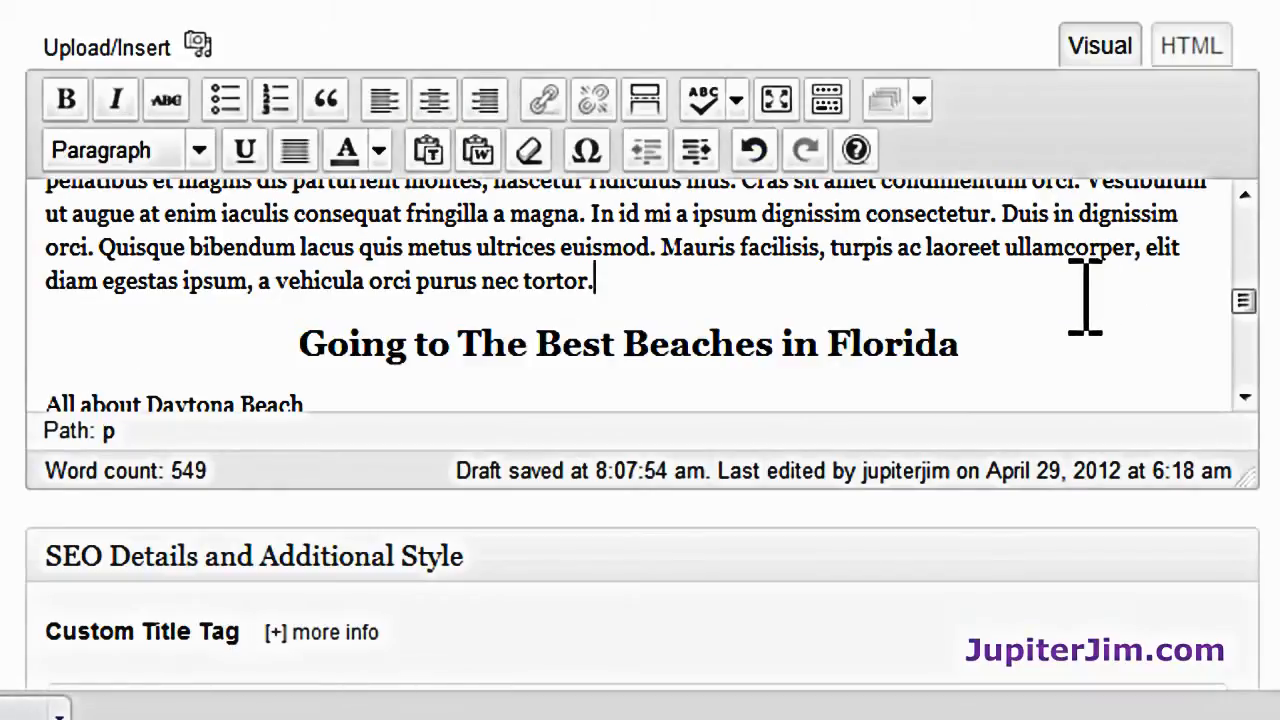
- Format the subheading "All about Daytona Beach" as Heading 3, try it centered, and align it left
scroll(1085, 297, down, 3)
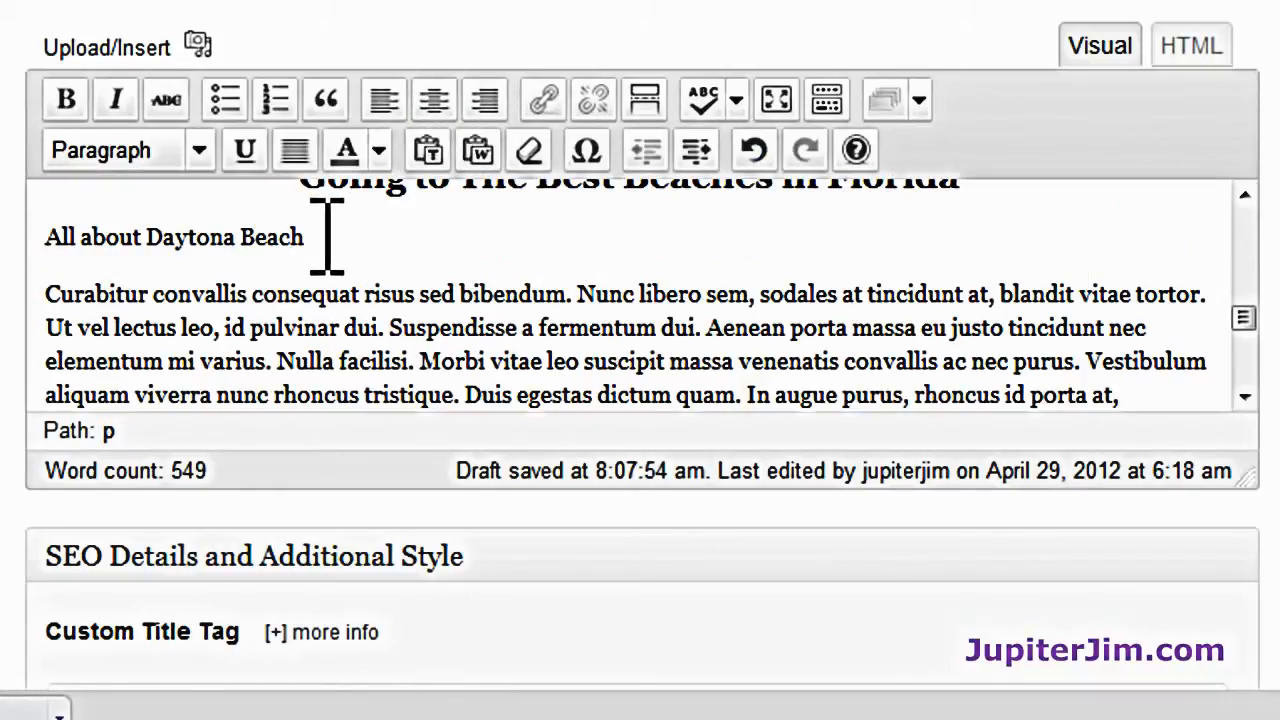
drag(294, 237, 36, 240)
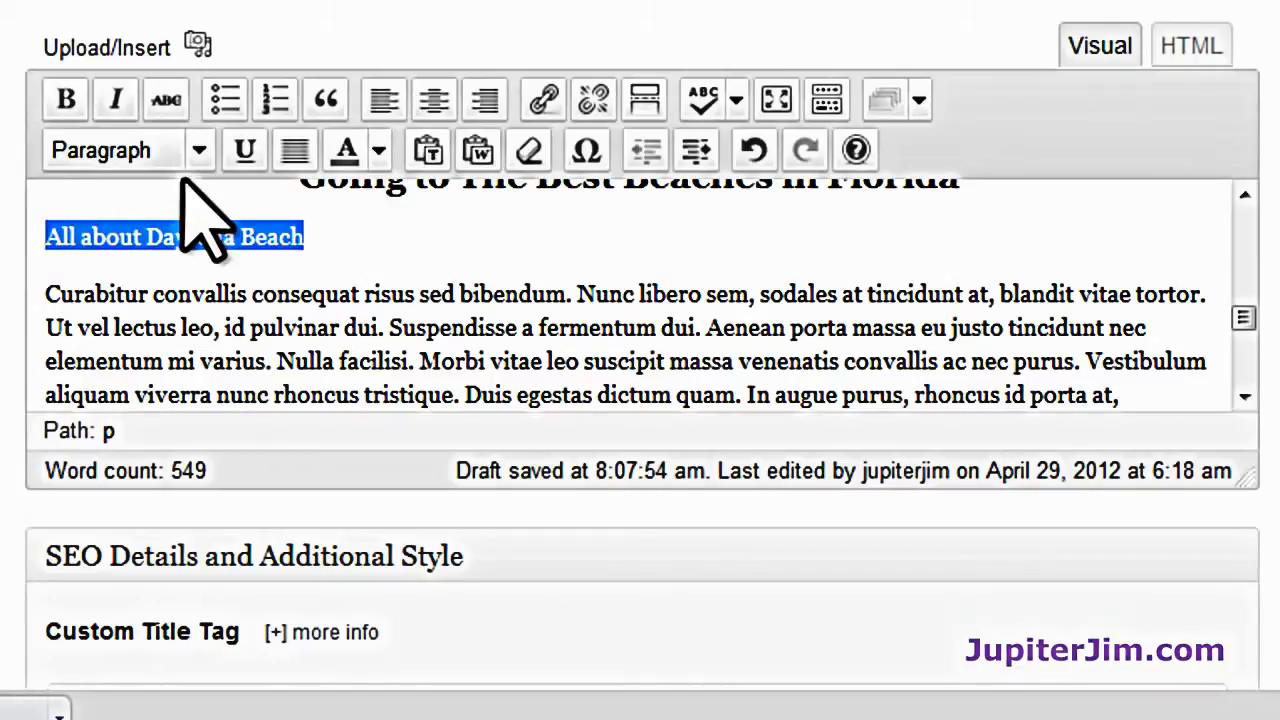
click(200, 150)
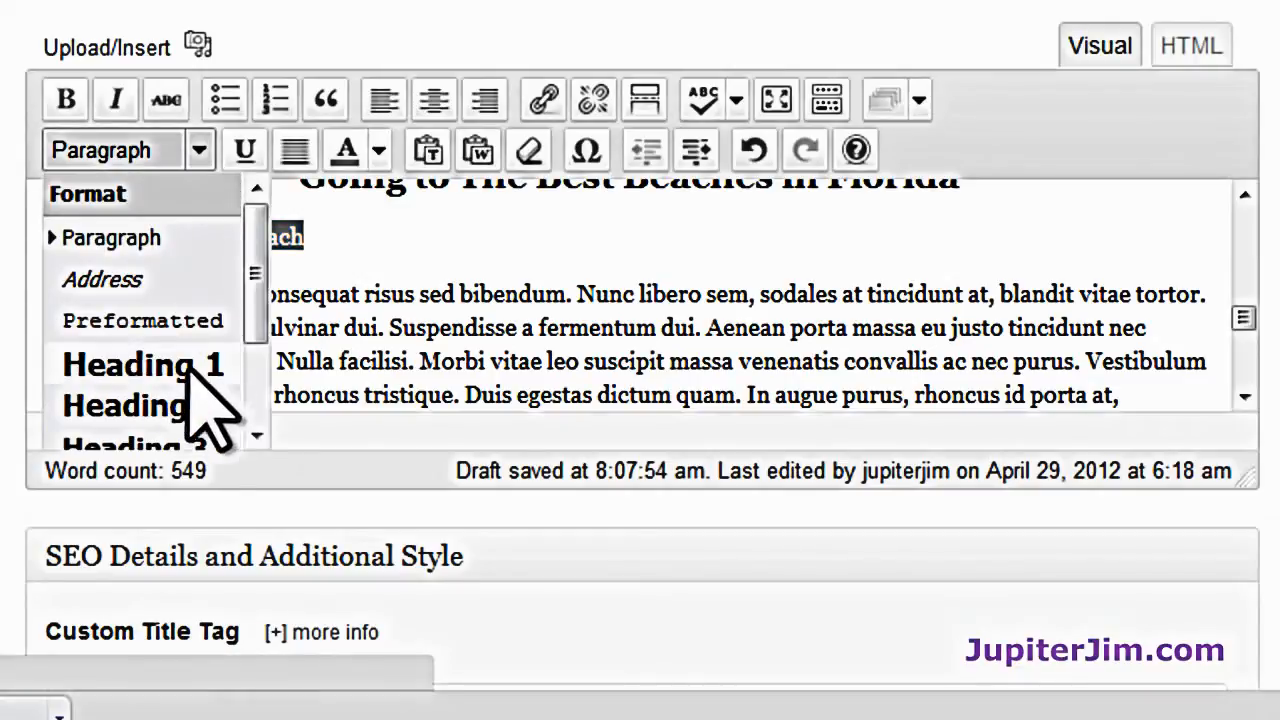
click(256, 435)
click(127, 388)
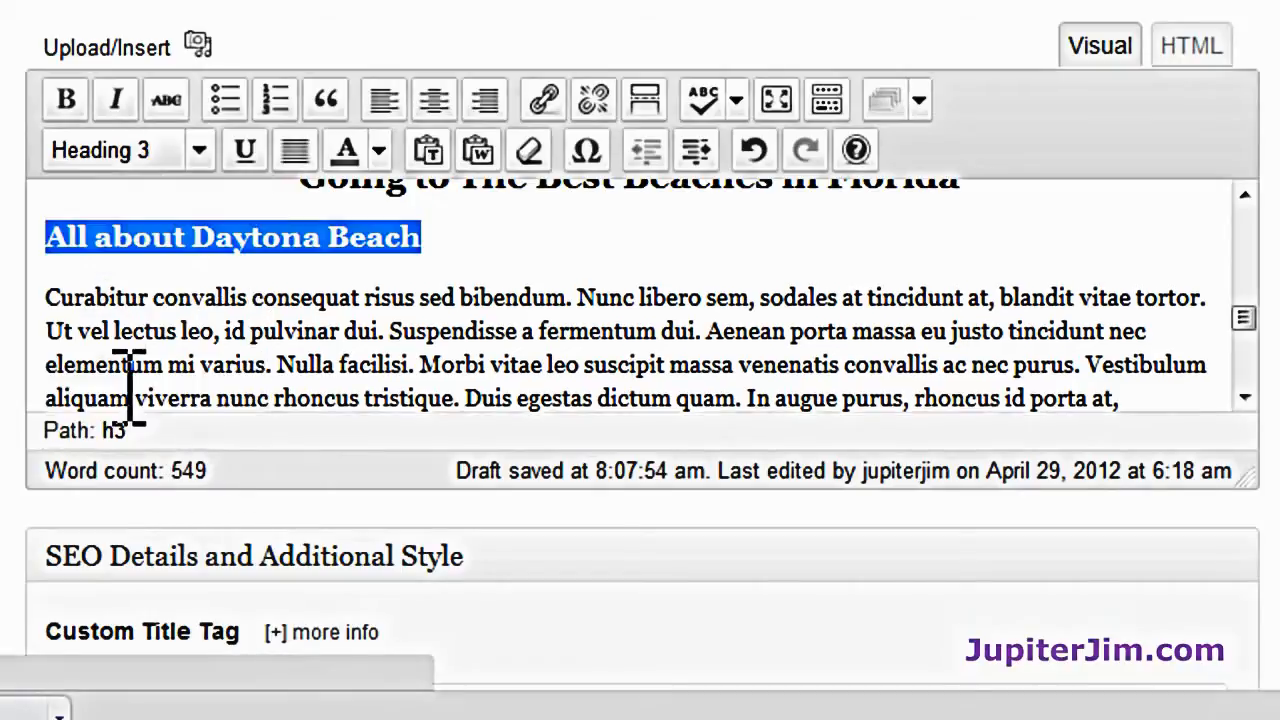
click(438, 104)
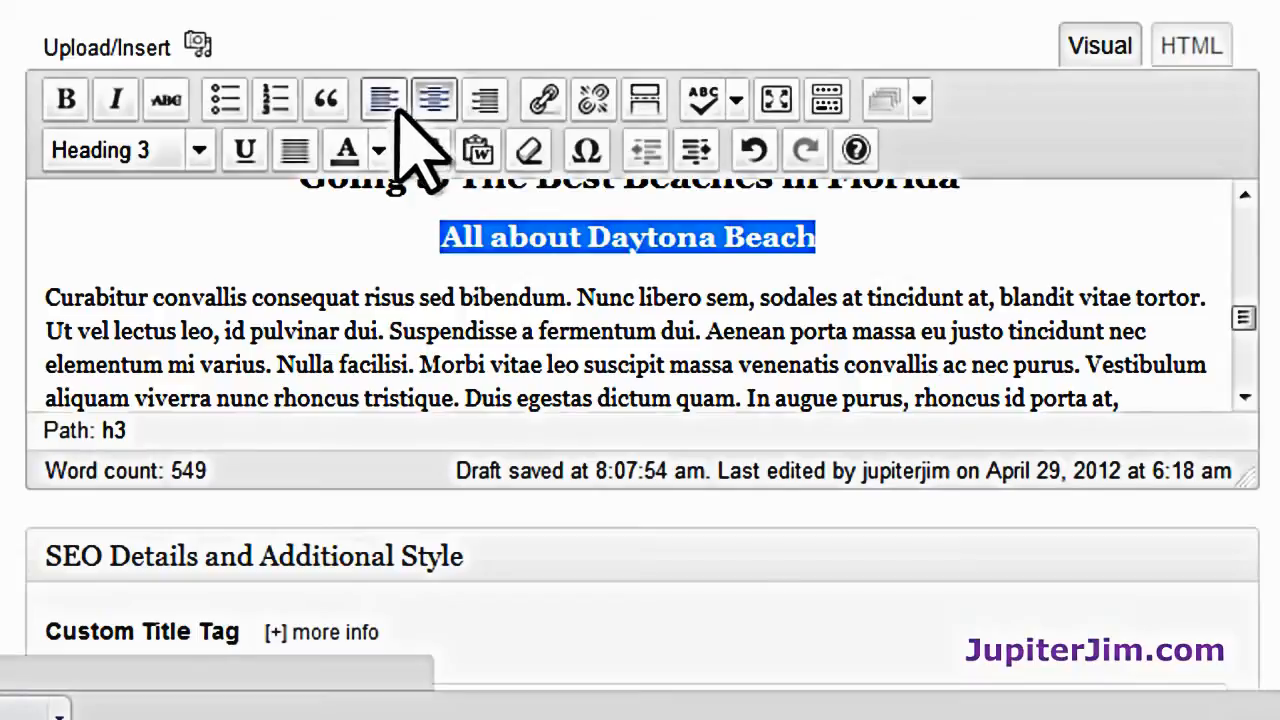
click(386, 102)
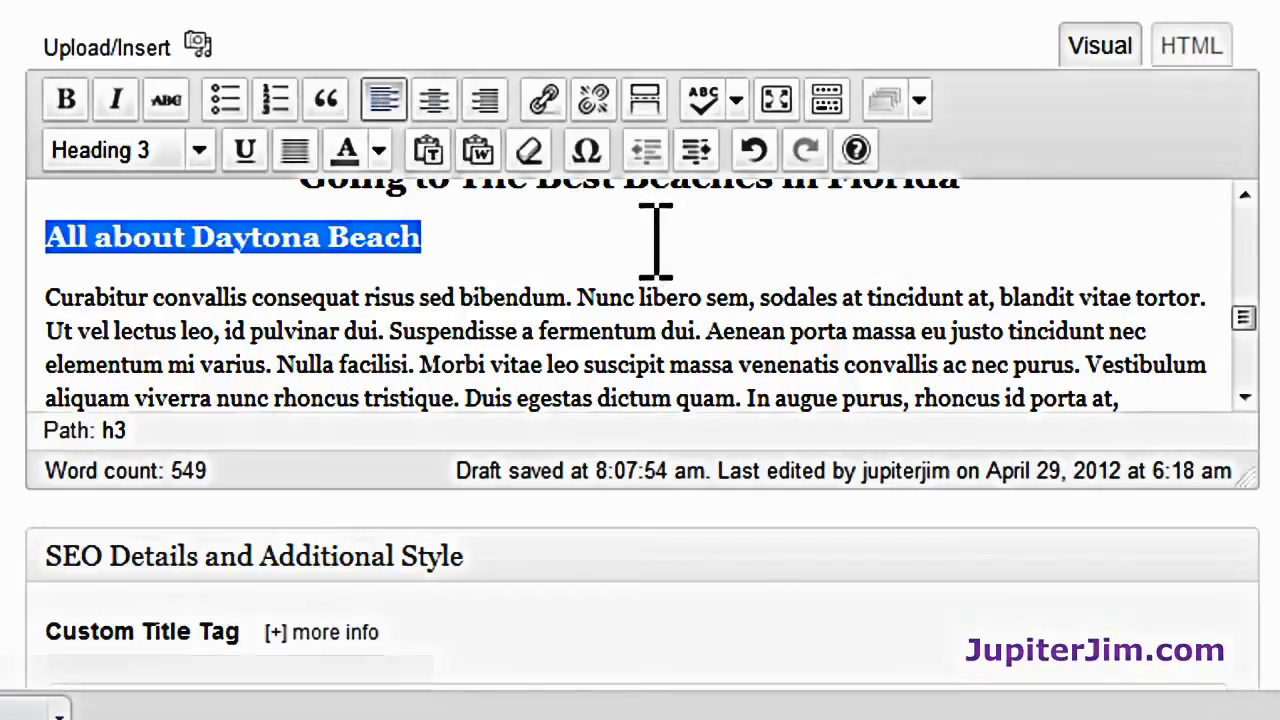
- Format the subheading "All About Miami Beach" as Heading 3
click(617, 236)
scroll(620, 250, down, 3)
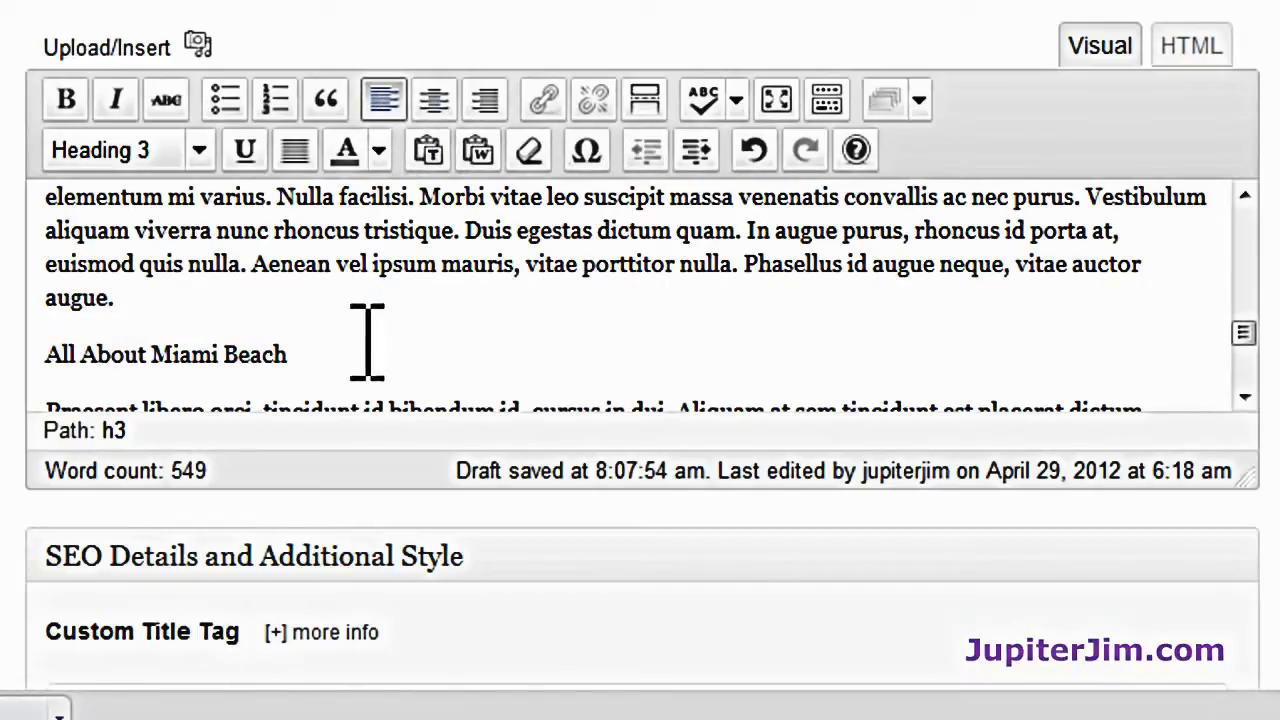
drag(296, 360, 60, 340)
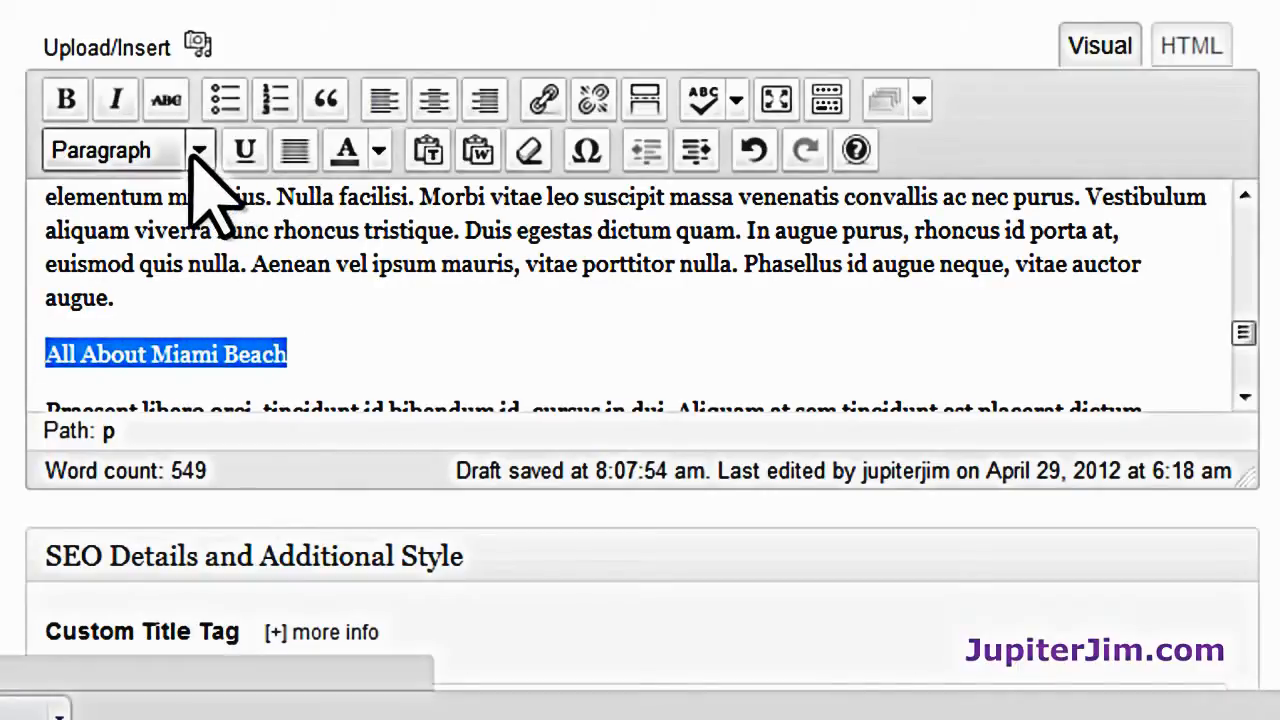
click(198, 152)
drag(269, 278, 246, 329)
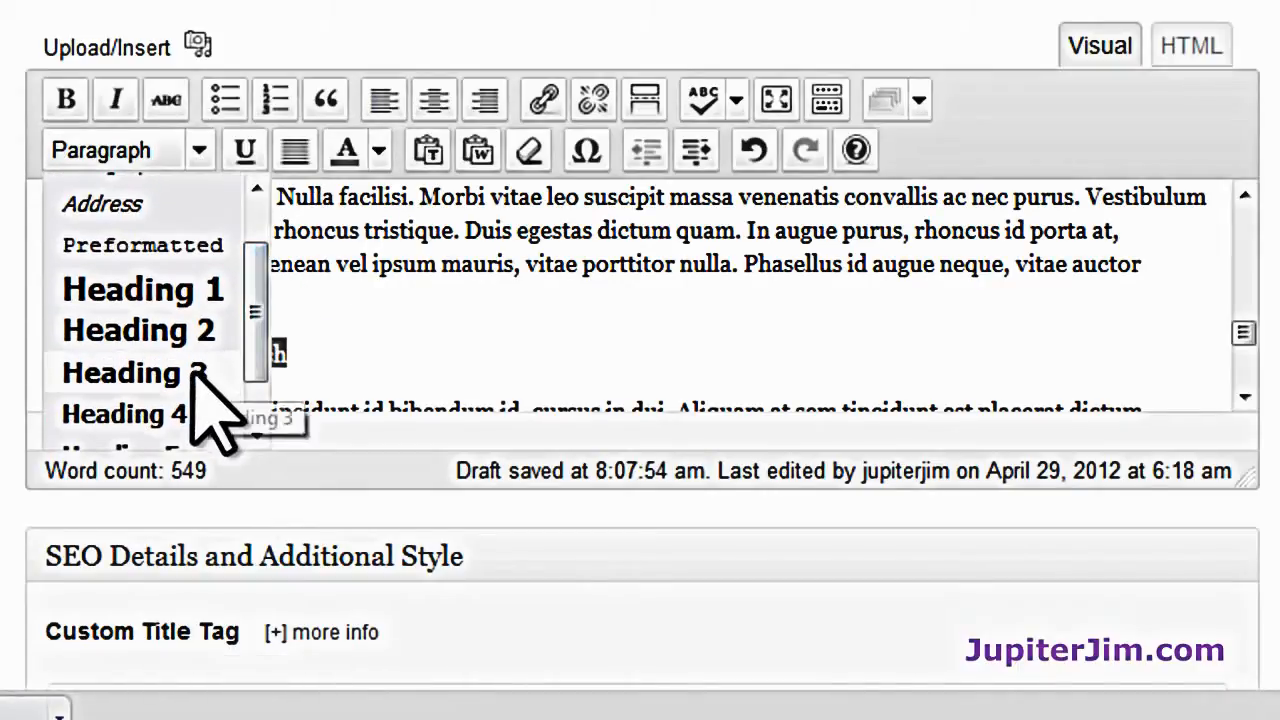
click(245, 368)
click(464, 343)
- Format the subheading "All About Juno Beach" as Heading 3
scroll(469, 343, down, 3)
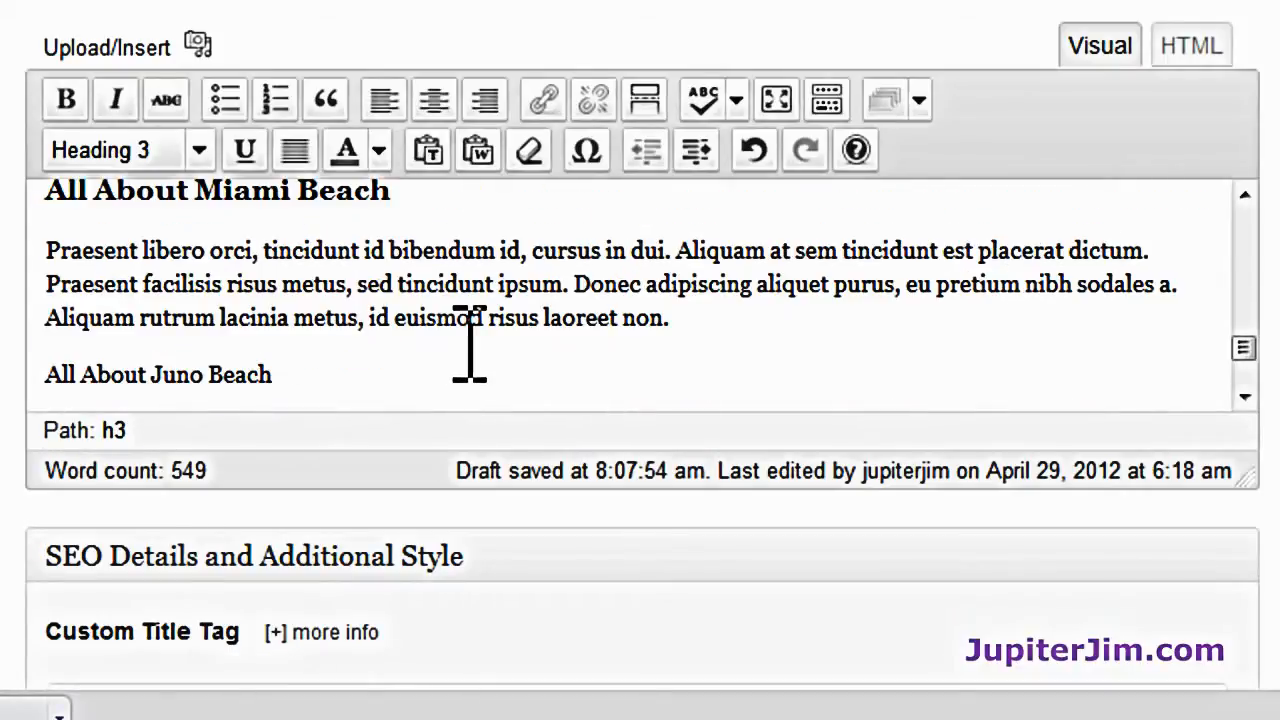
drag(278, 368, 27, 365)
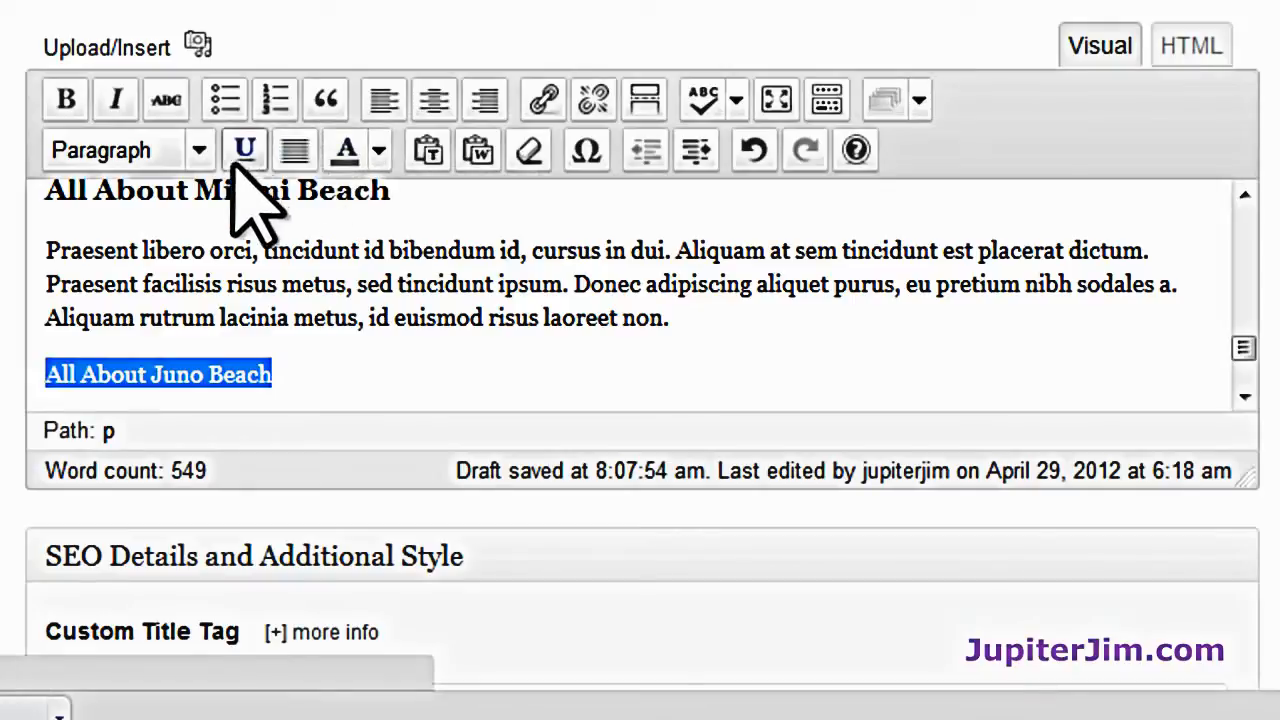
click(192, 160)
click(257, 436)
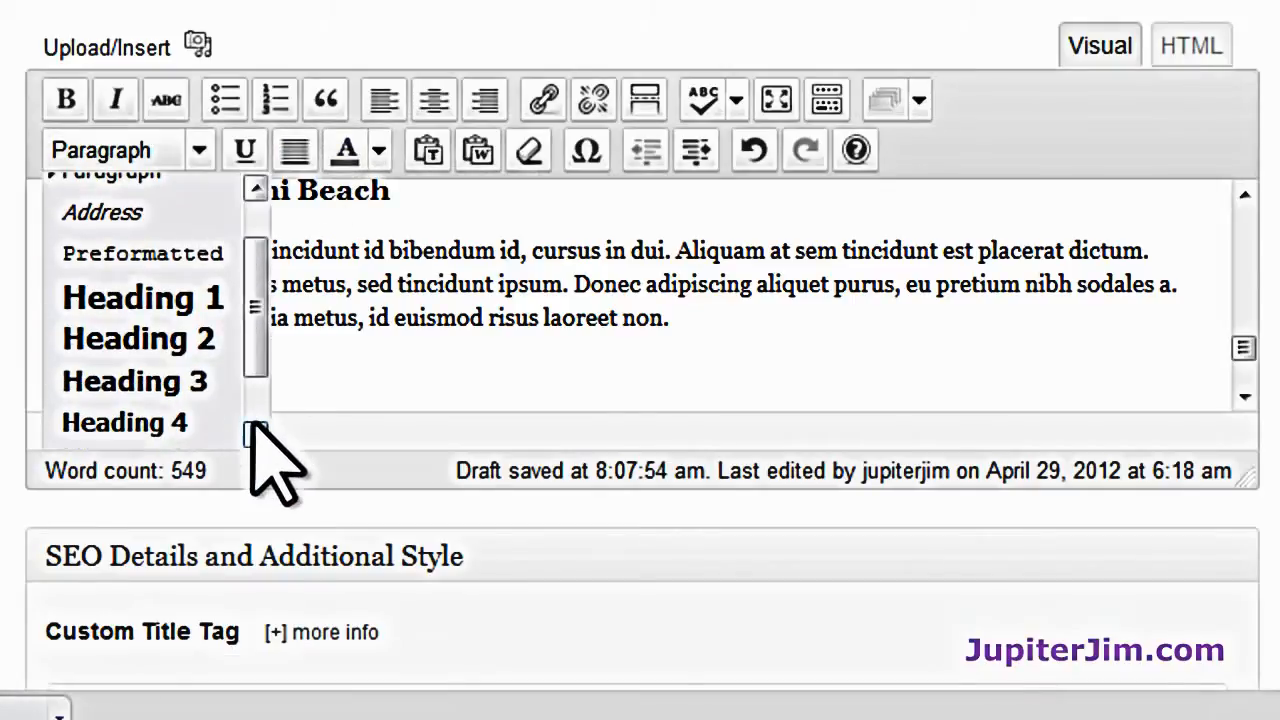
click(257, 436)
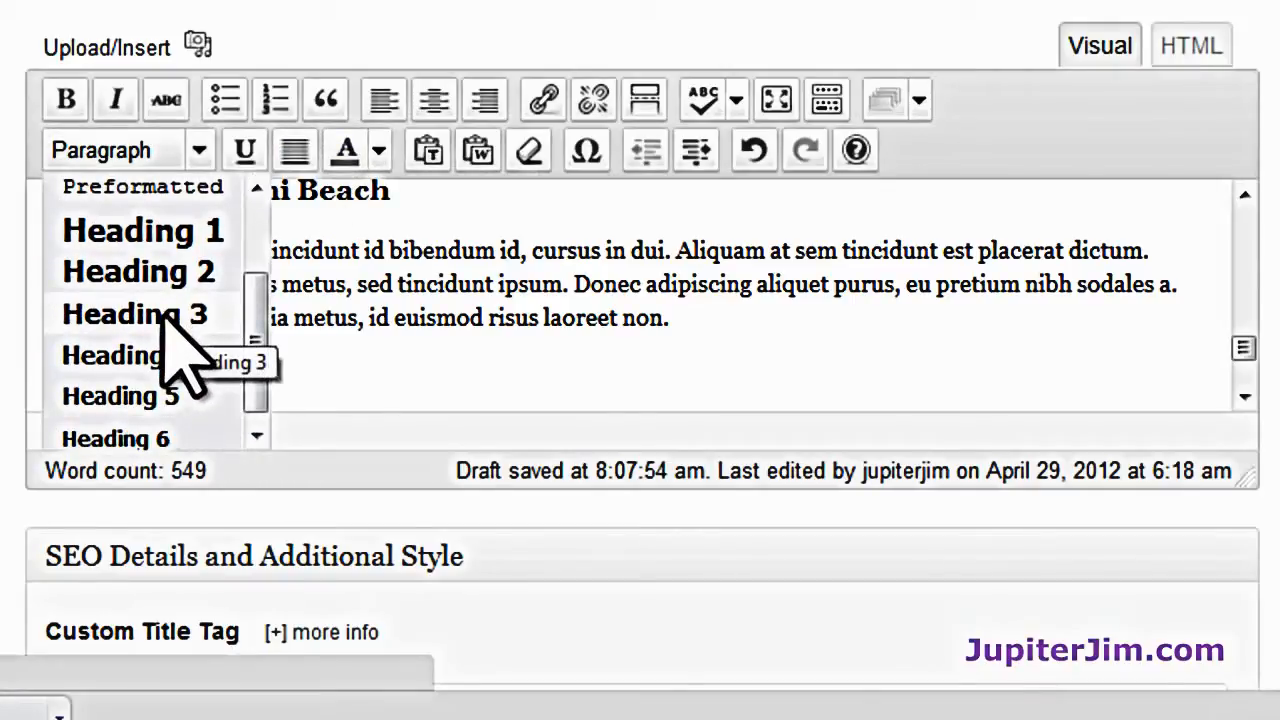
click(168, 310)
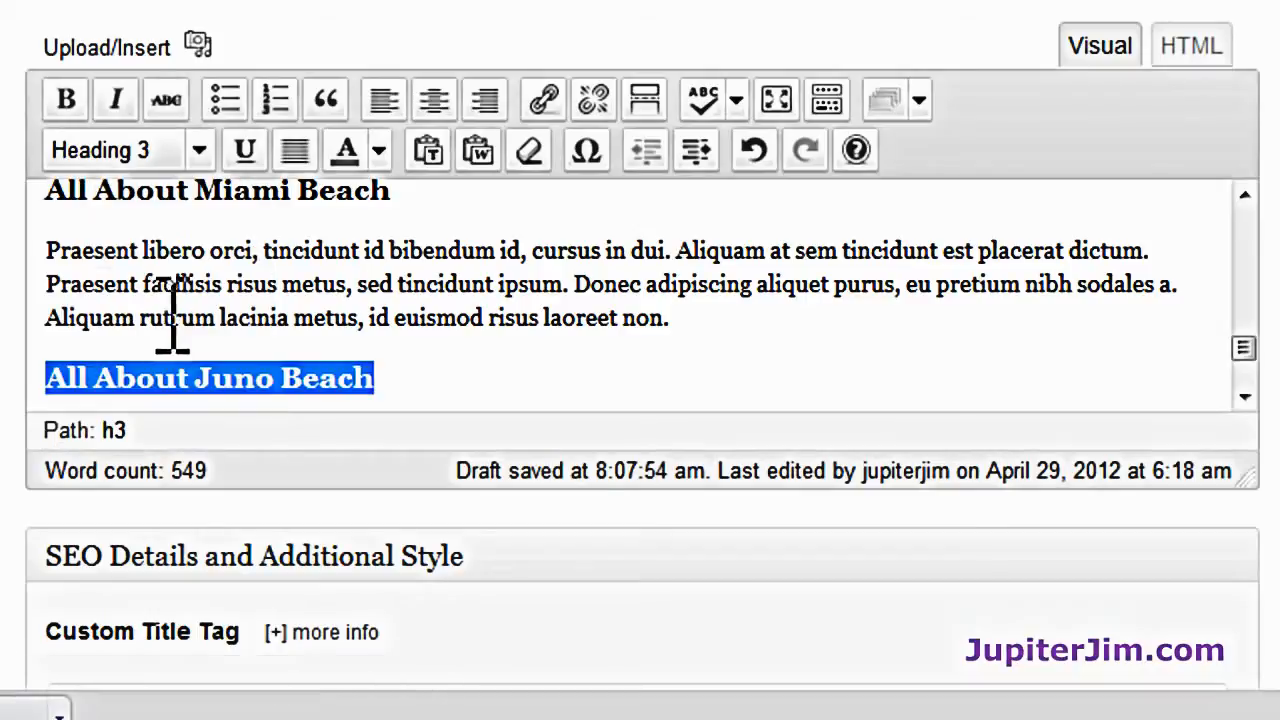
click(431, 365)
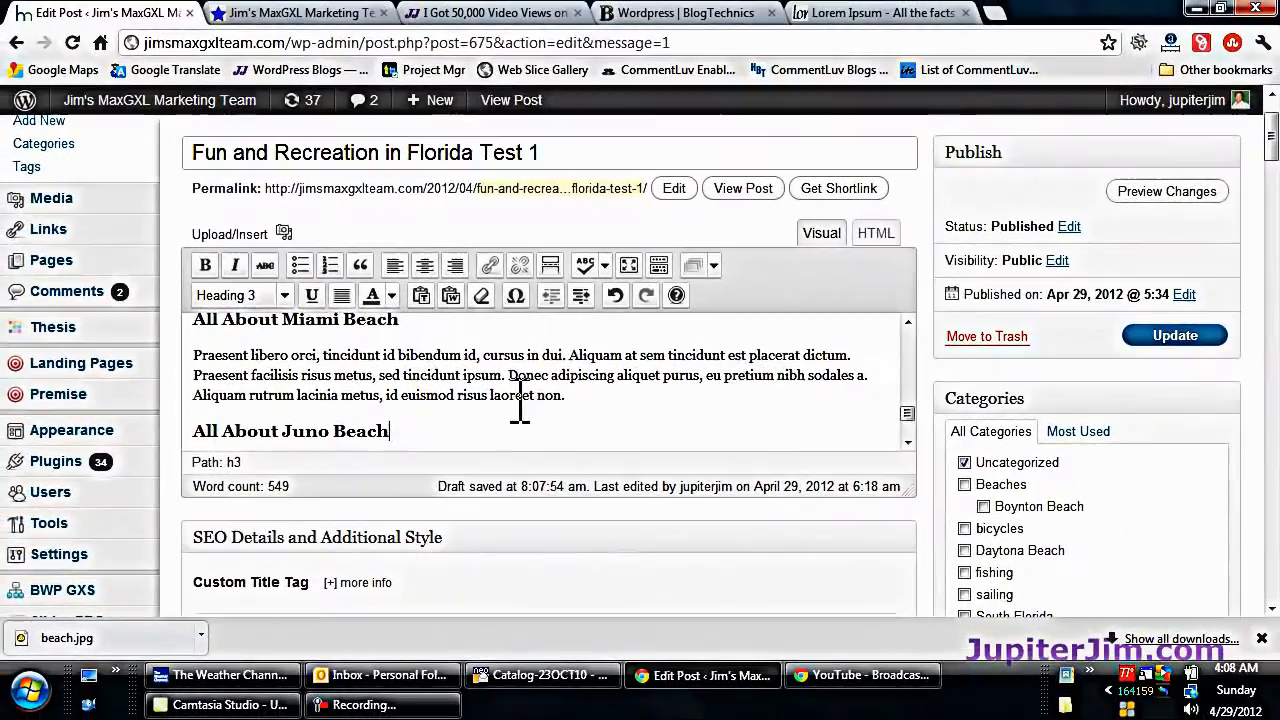
- Update the published post to save the heading formatting
scroll(606, 335, down, 3)
scroll(525, 405, down, 3)
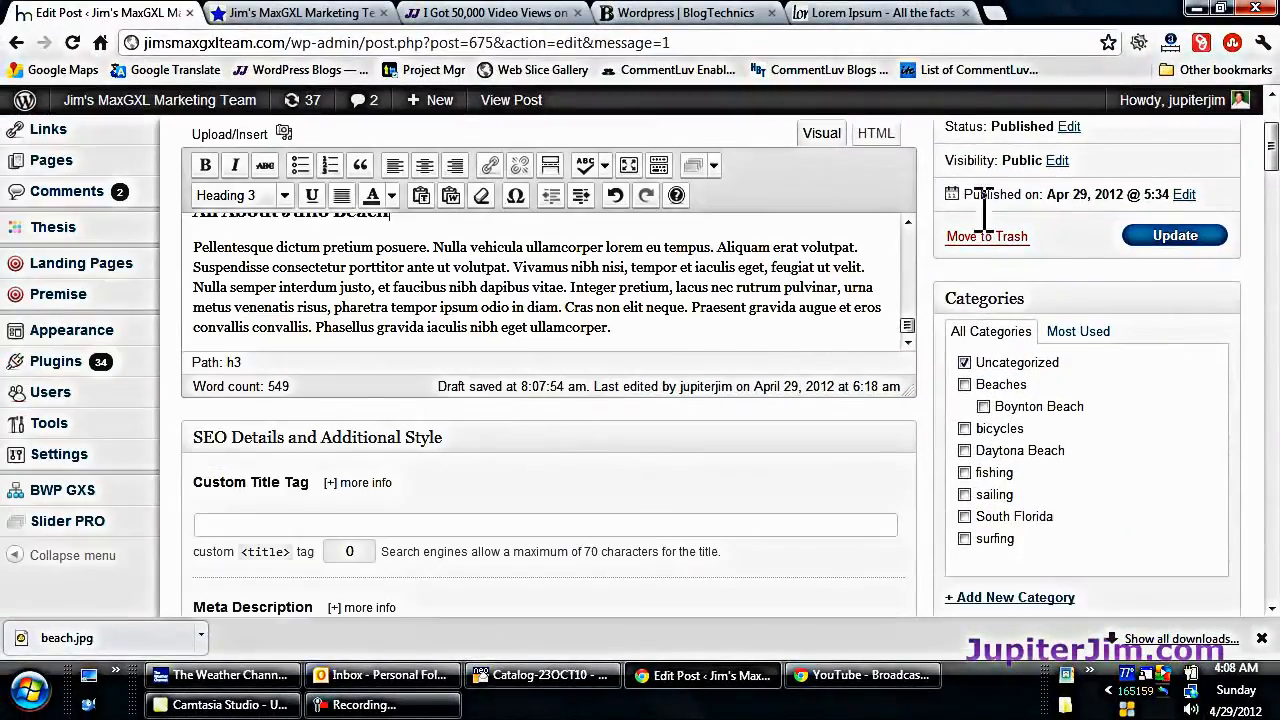
click(1180, 245)
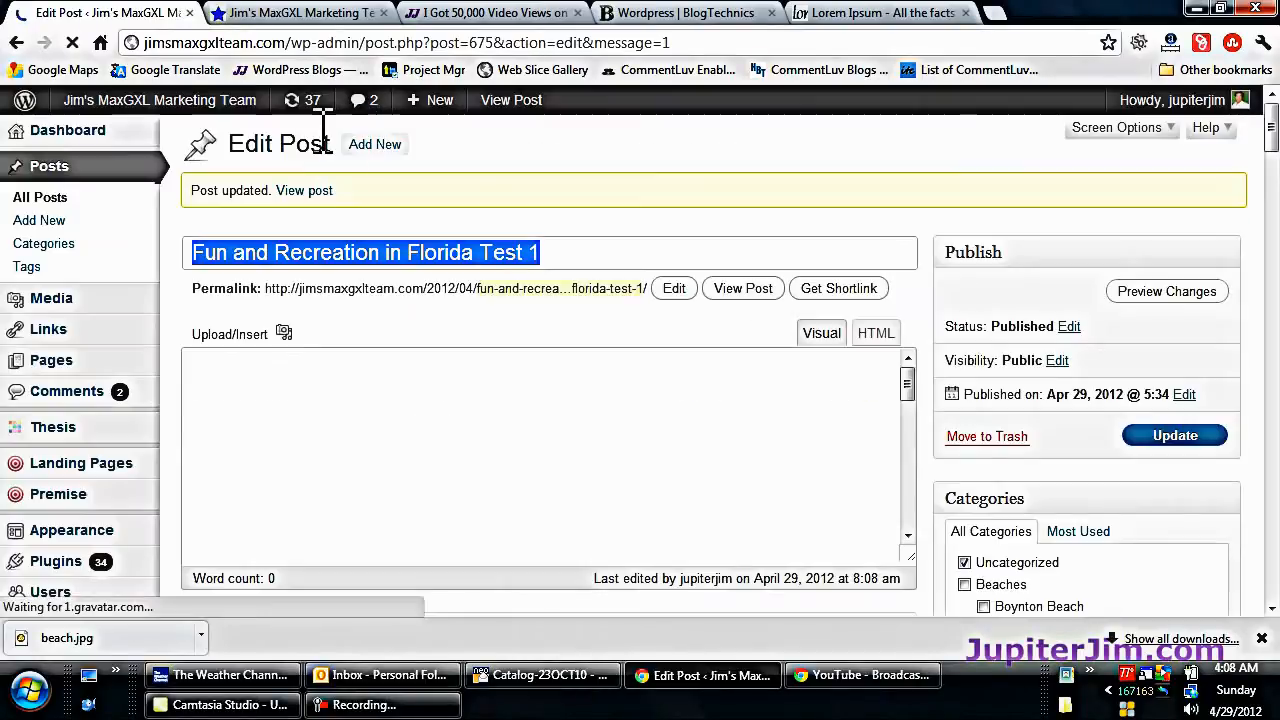
- Switch to the live blog's home page and find the post "Fun and Recreation in Florida Test 1" below the Test 2 post
click(286, 13)
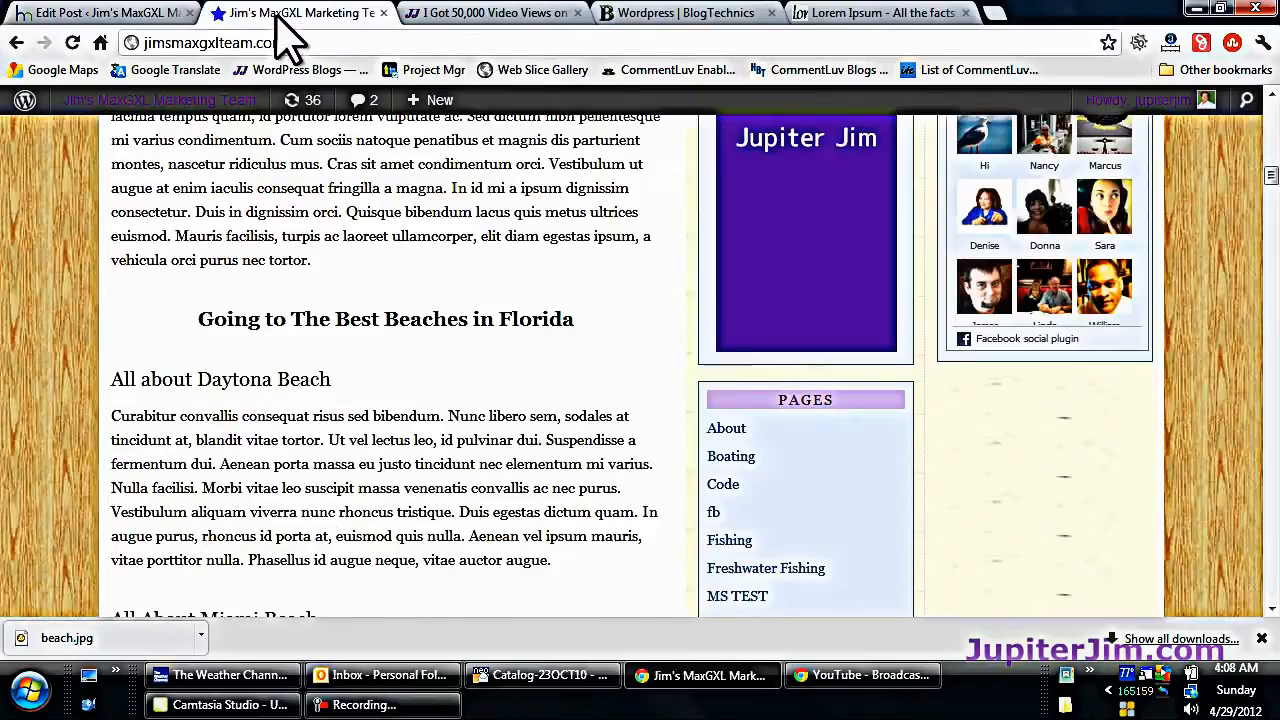
scroll(305, 357, up, 15)
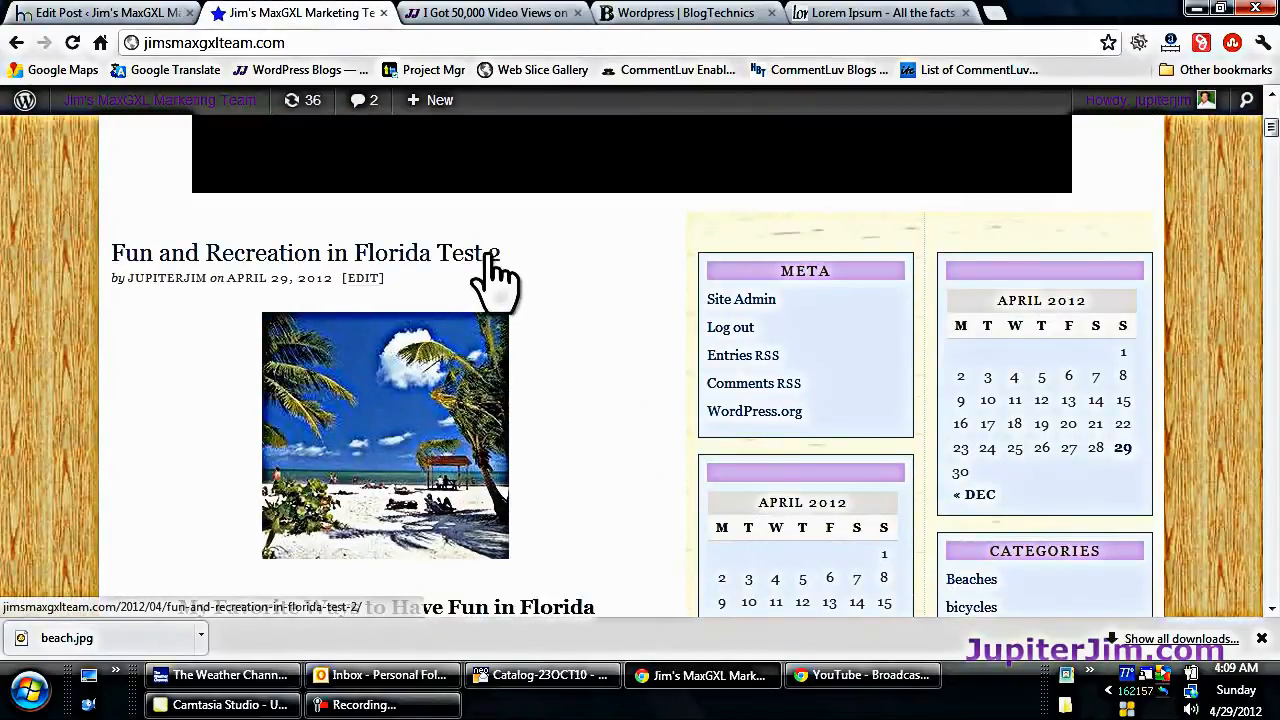
scroll(200, 320, down, 3)
scroll(210, 350, down, 15)
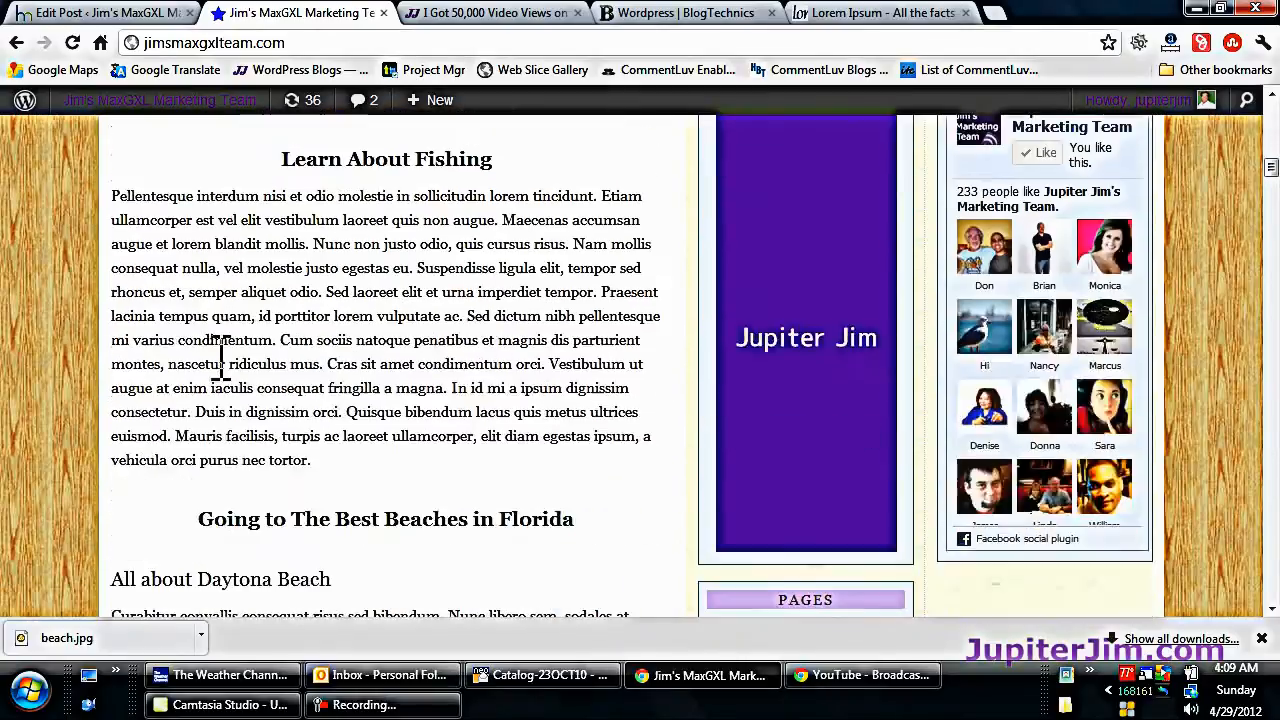
scroll(230, 358, down, 6)
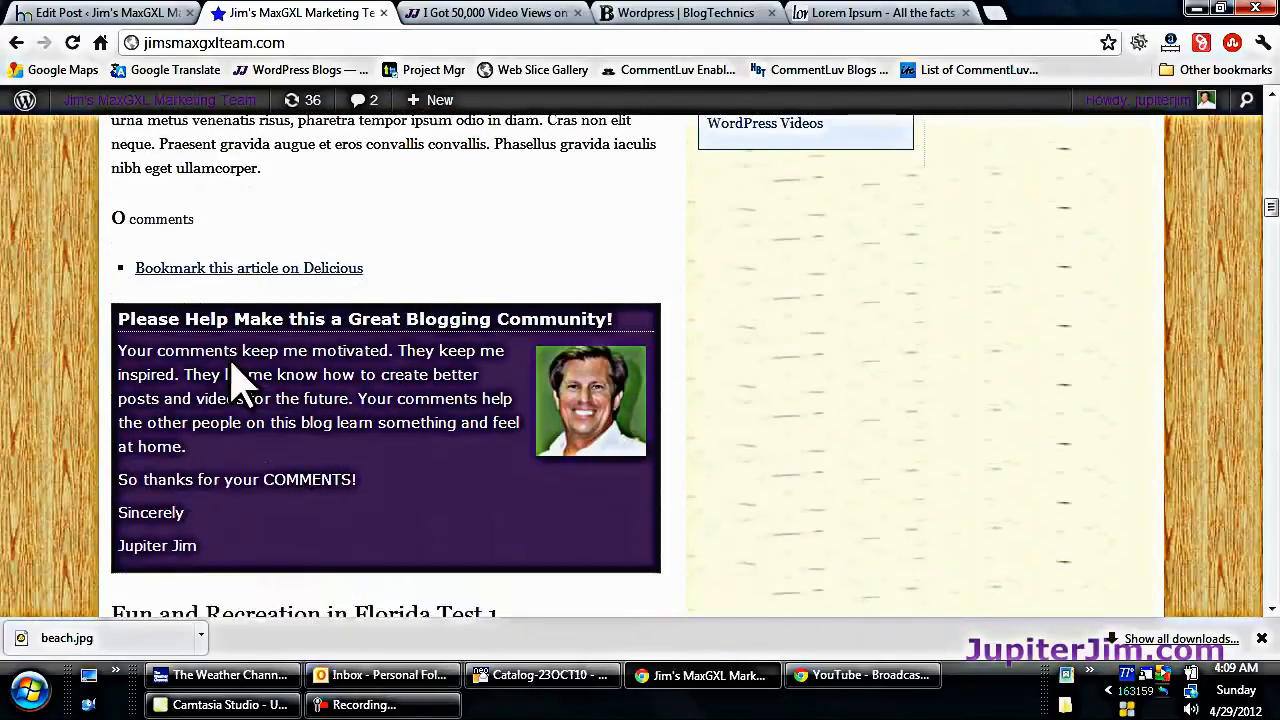
scroll(205, 400, down, 6)
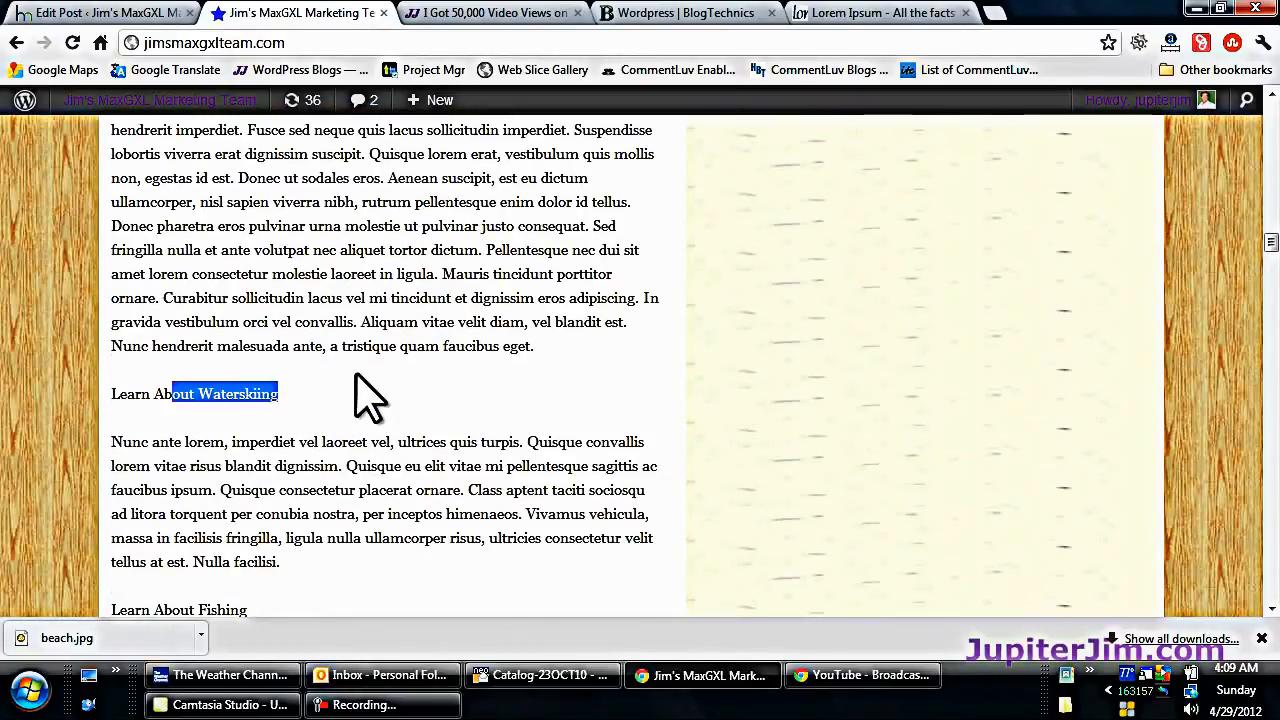
scroll(368, 395, up, 1)
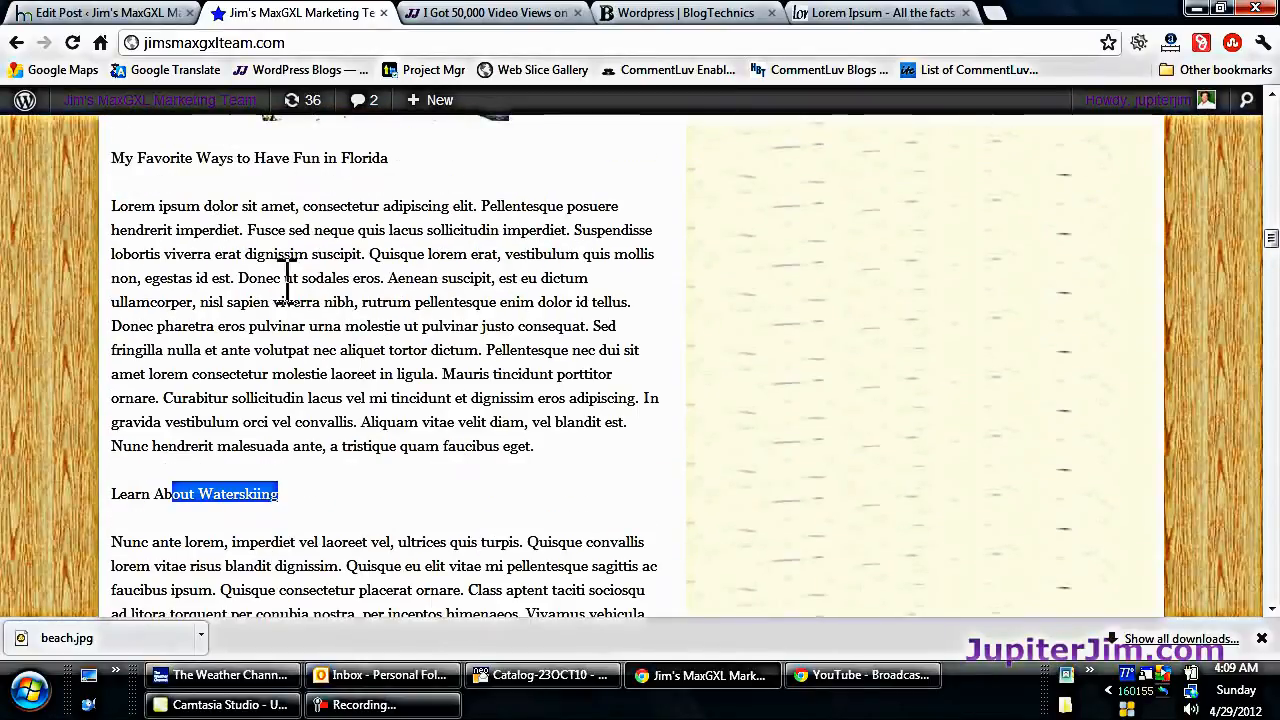
- Reload the blog page and review the headings of "Fun and Recreation in Florida Test 1" from its title downward
click(70, 43)
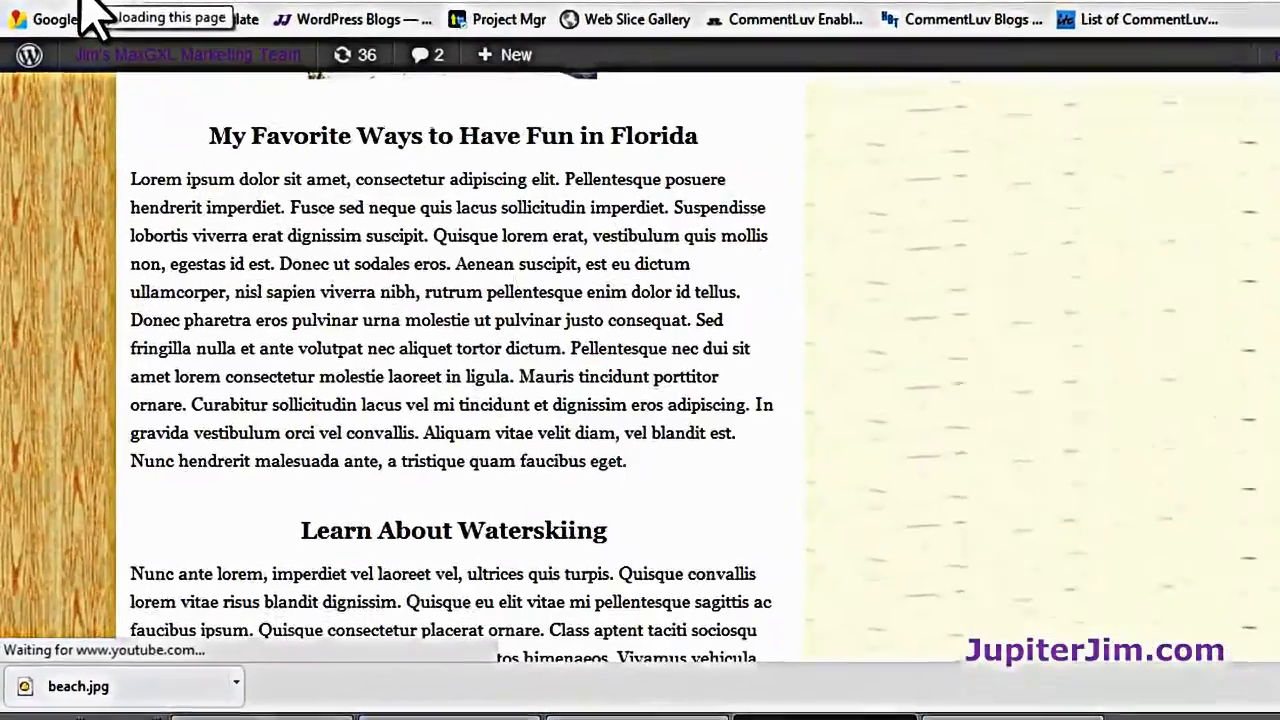
scroll(433, 284, up, 3)
scroll(625, 240, up, 2)
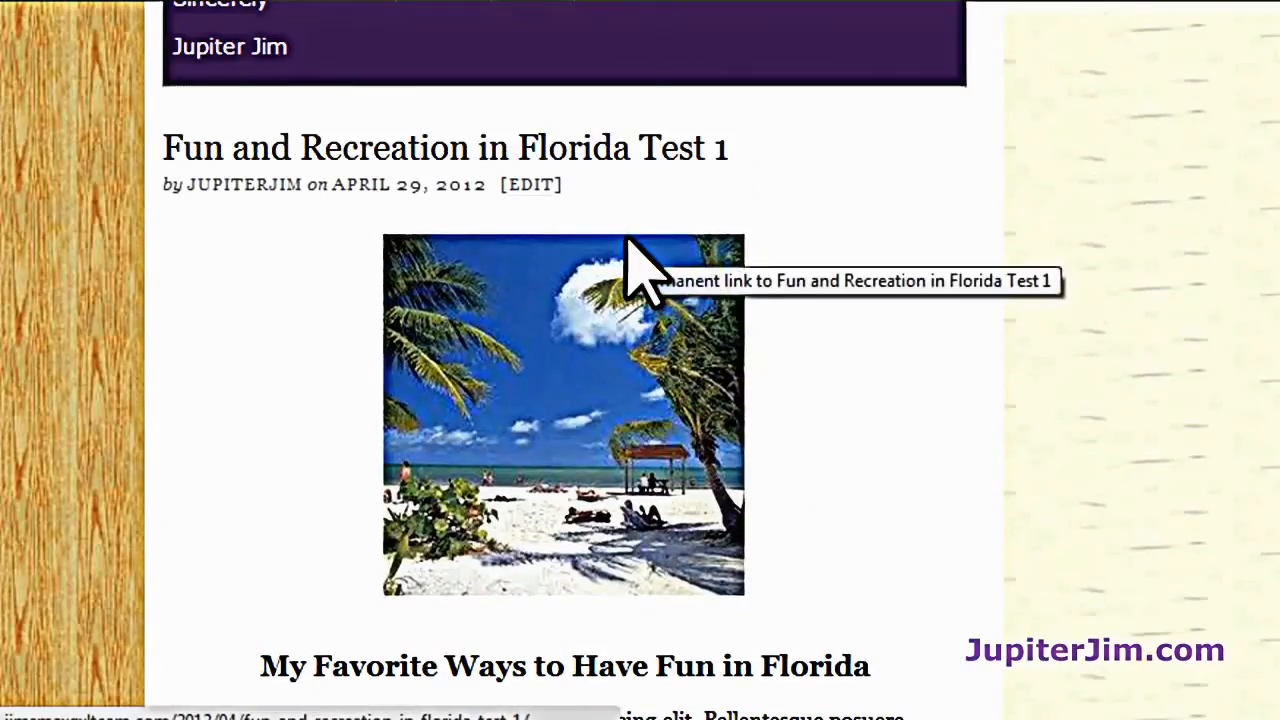
scroll(317, 486, down, 4)
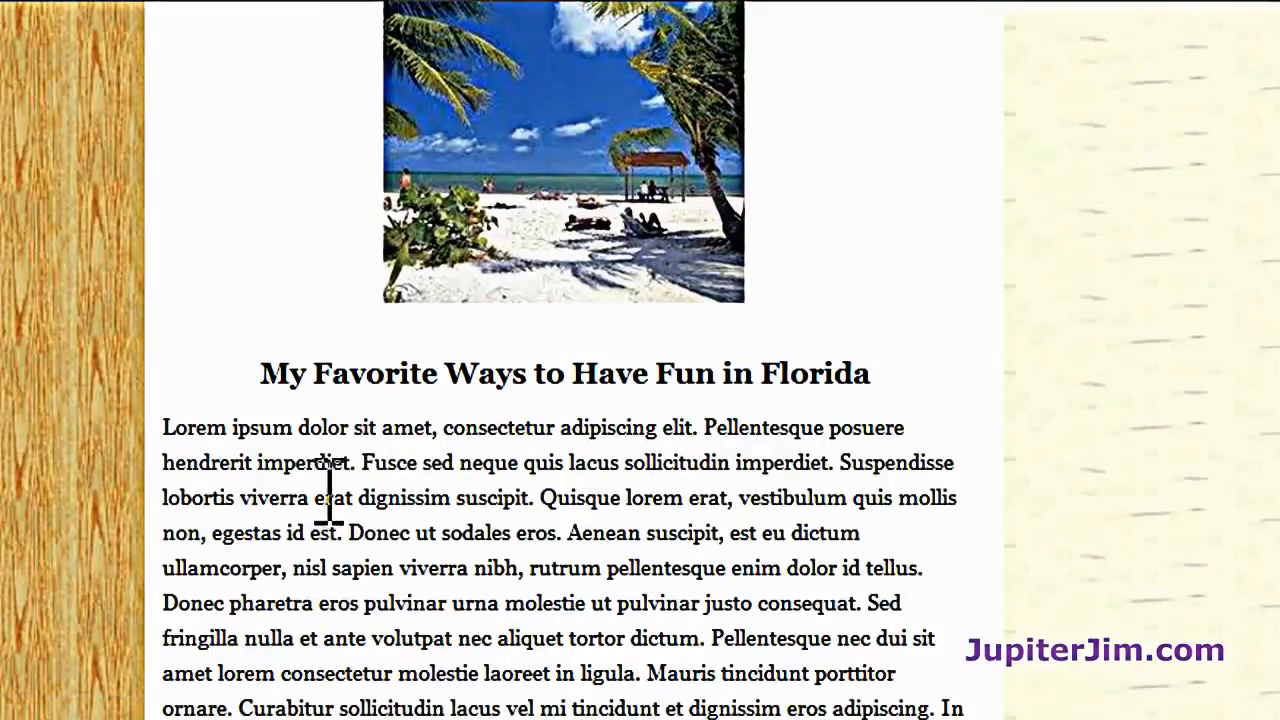